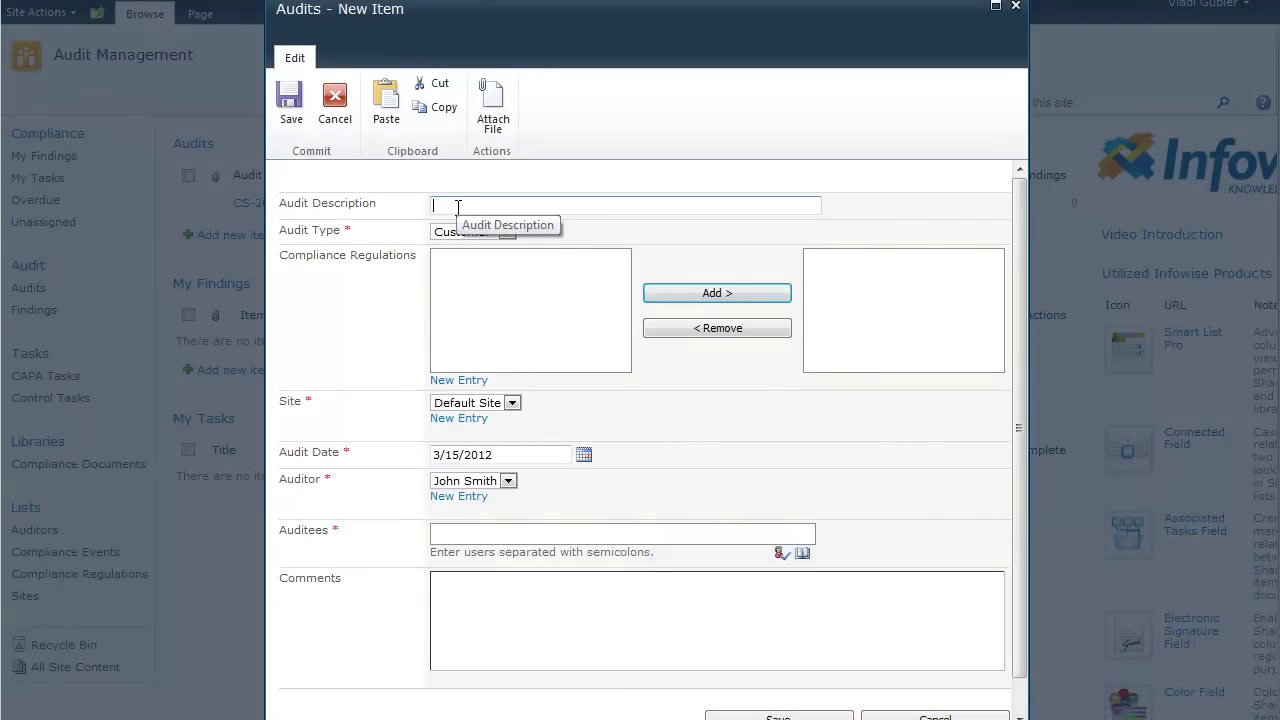
Describe the new audit as "Reporting system audit", make it Regulatory, enter the auditee's username, and save it
{"action": "type", "text": "porting system audit"}
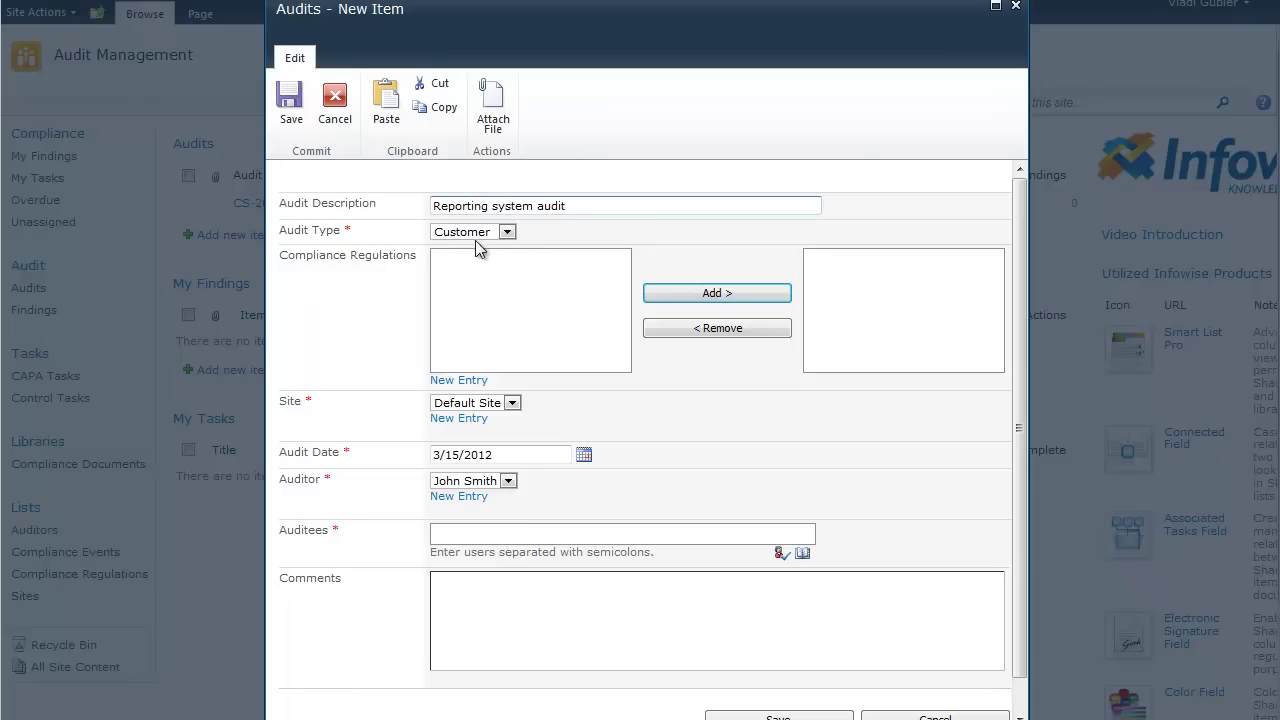
{"action": "left_click", "coordinate": [506, 232]}
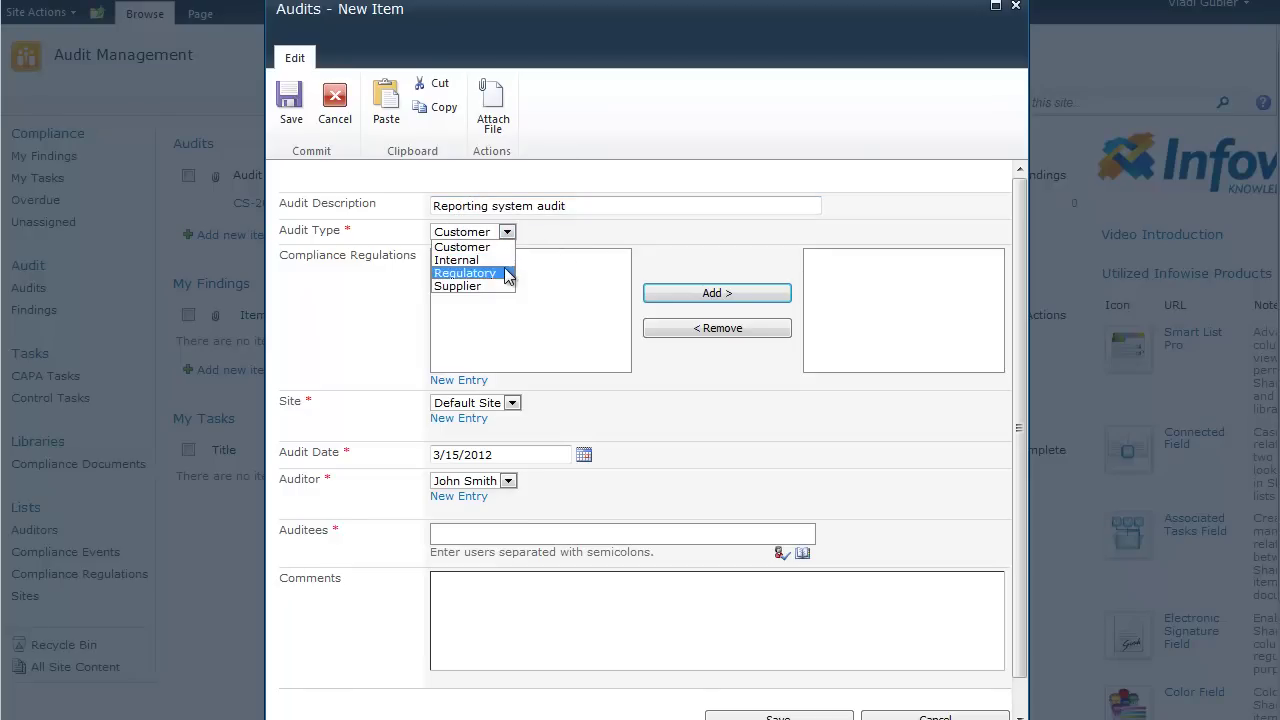
{"action": "left_click", "coordinate": [506, 273]}
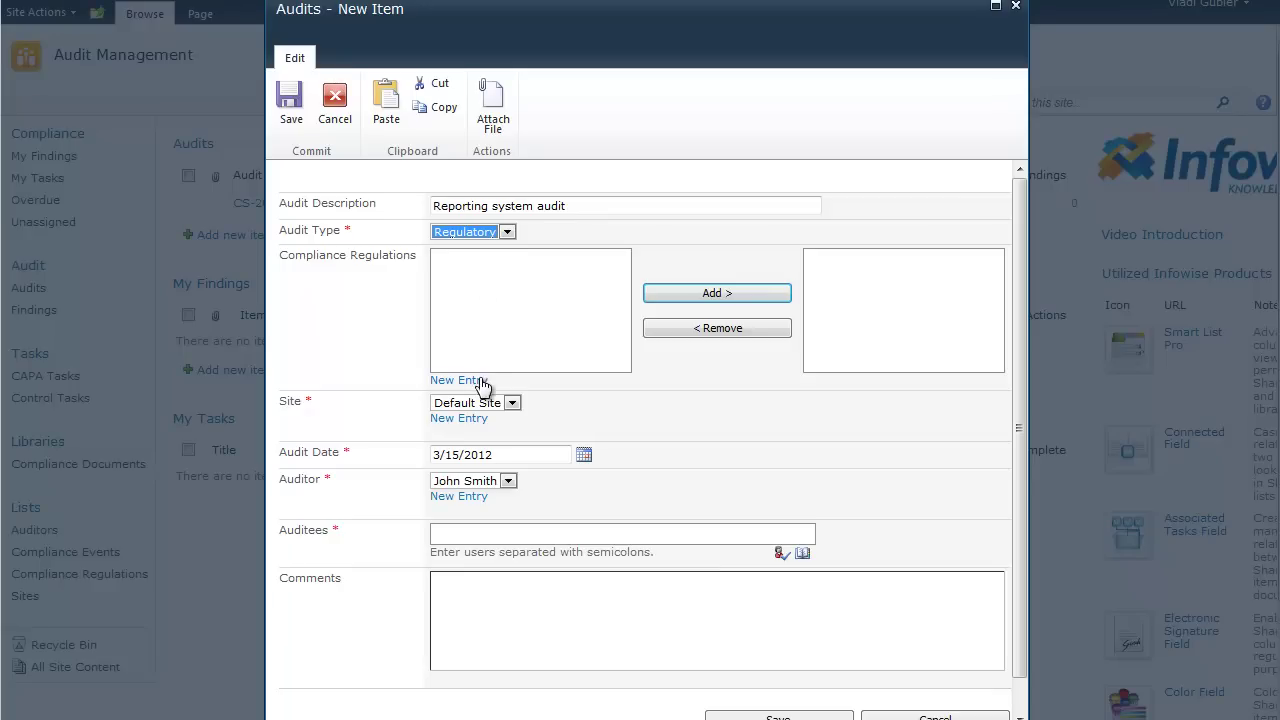
{"action": "left_click", "coordinate": [532, 533]}
{"action": "type", "text": "vladg"}
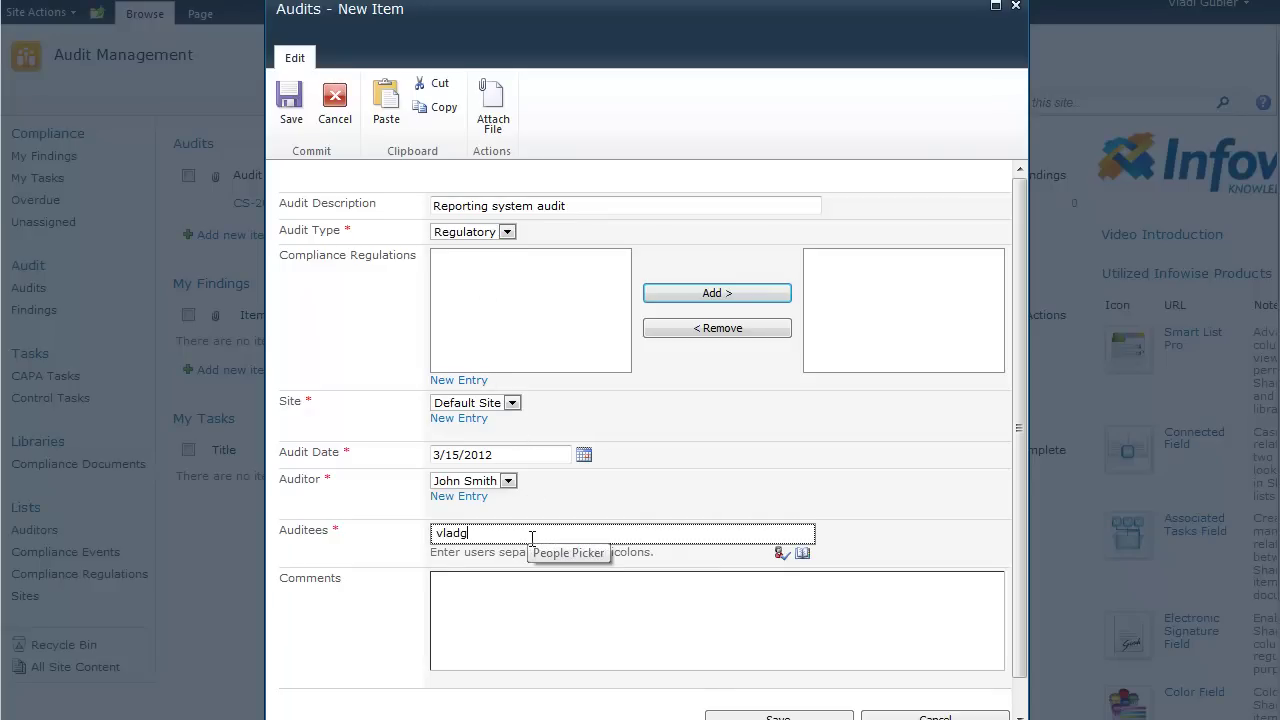
{"action": "left_click", "coordinate": [708, 716]}
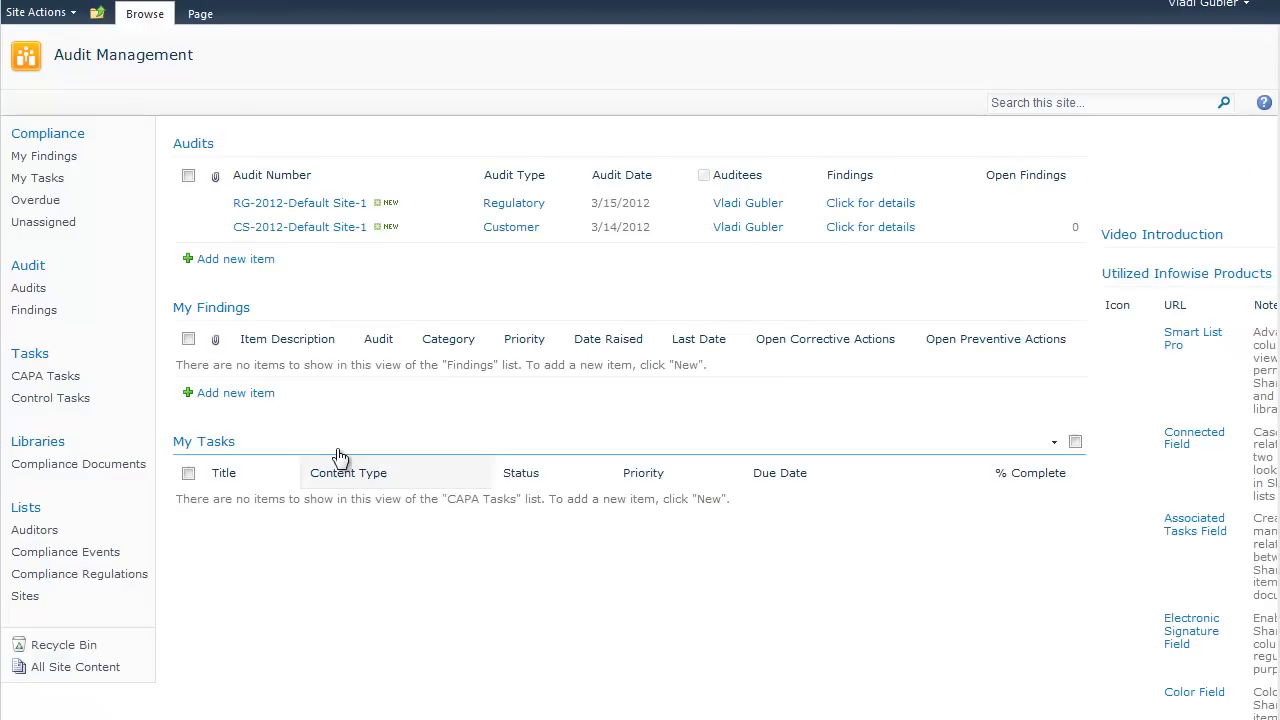
Start a finding titled "No backup system" for audit RG-2012-Default Site-1, with the issue description "Back up system is not set up"
{"action": "left_click", "coordinate": [236, 393]}
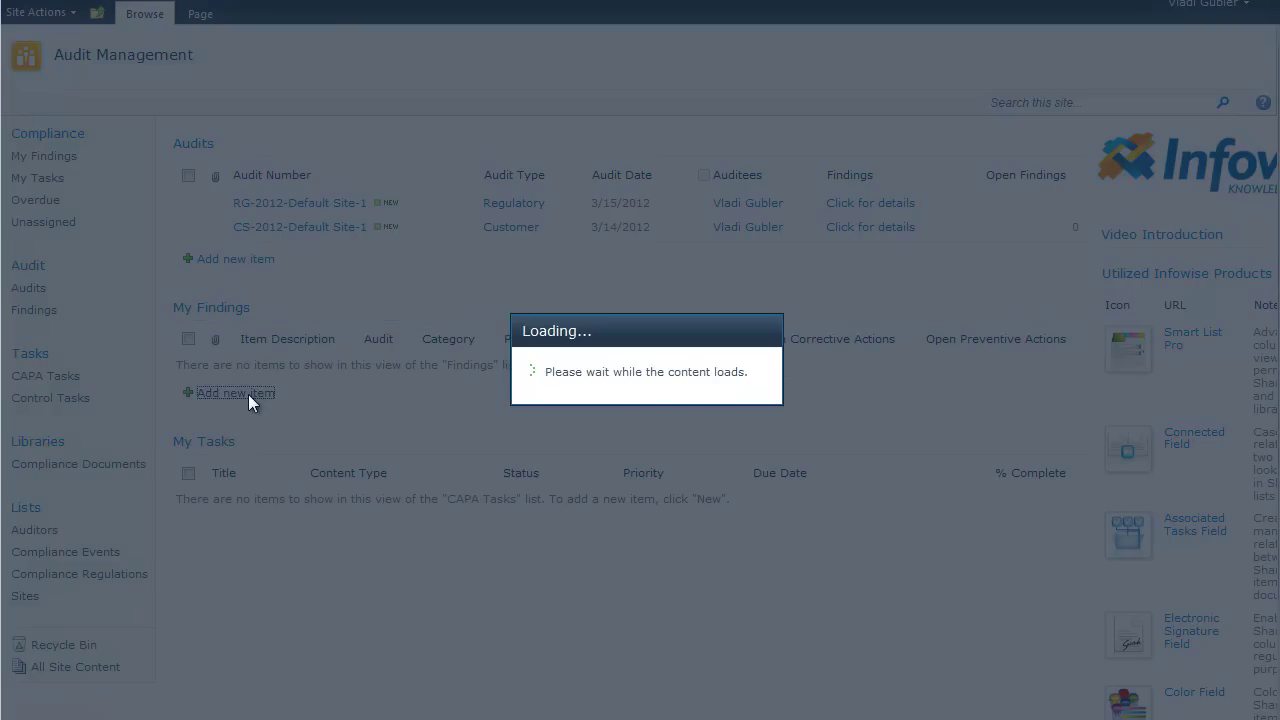
{"action": "type", "text": "No backup"}
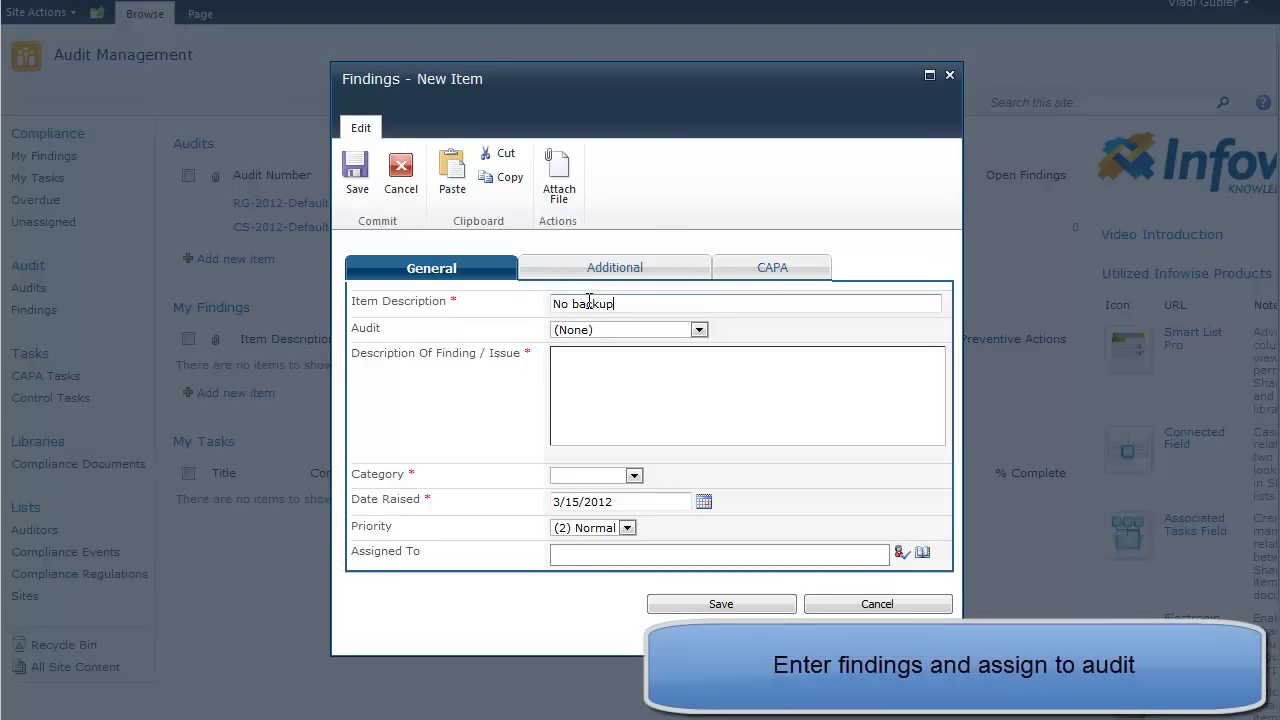
{"action": "type", "text": " system"}
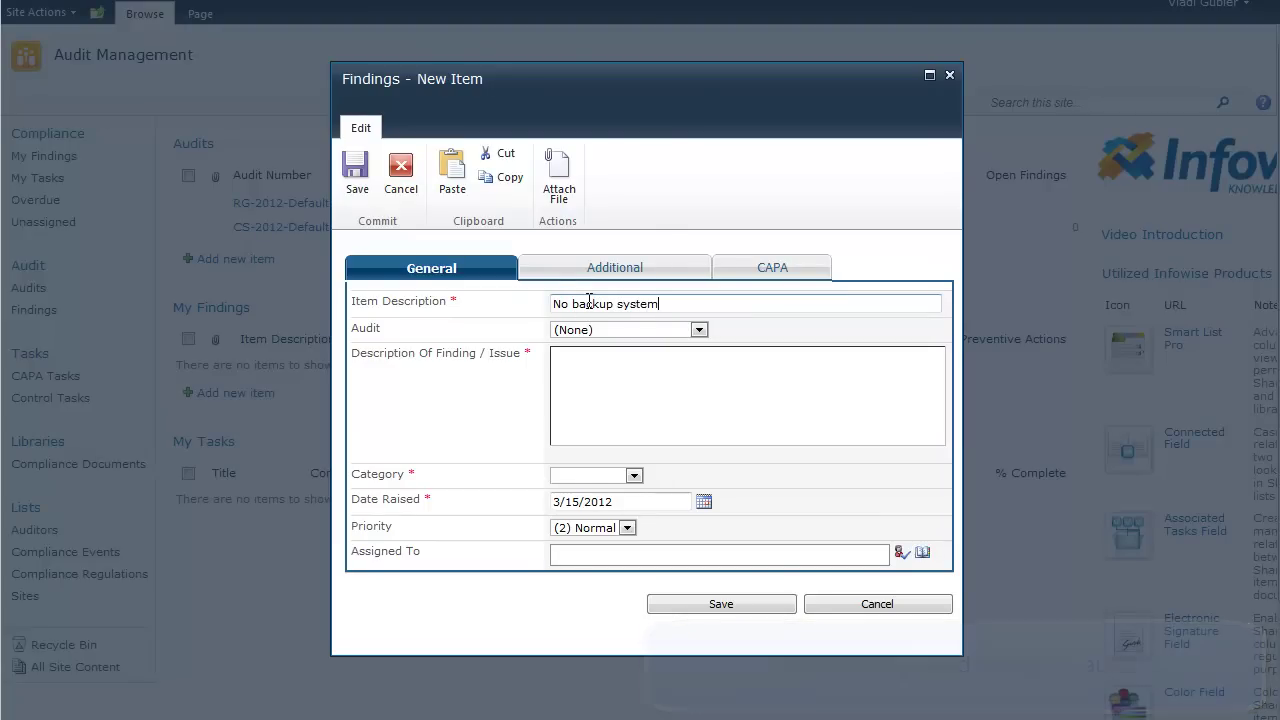
{"action": "left_click", "coordinate": [703, 331]}
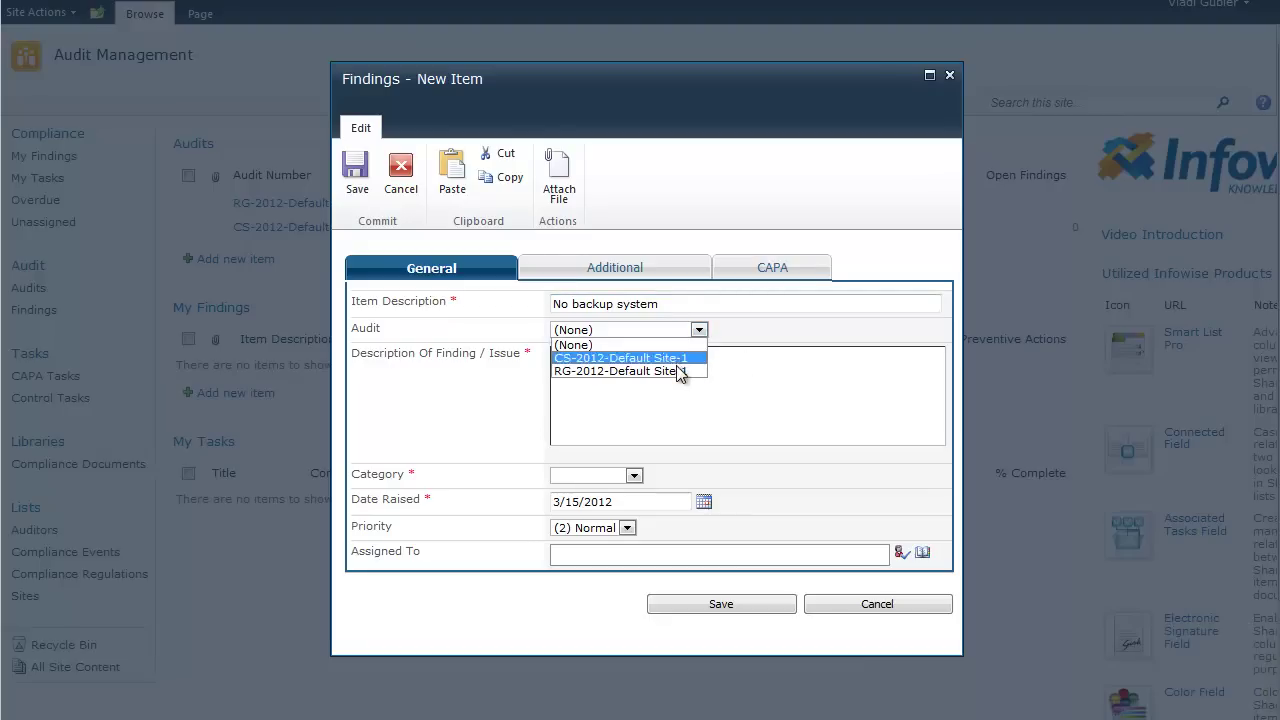
{"action": "left_click", "coordinate": [676, 370]}
{"action": "left_click", "coordinate": [616, 374]}
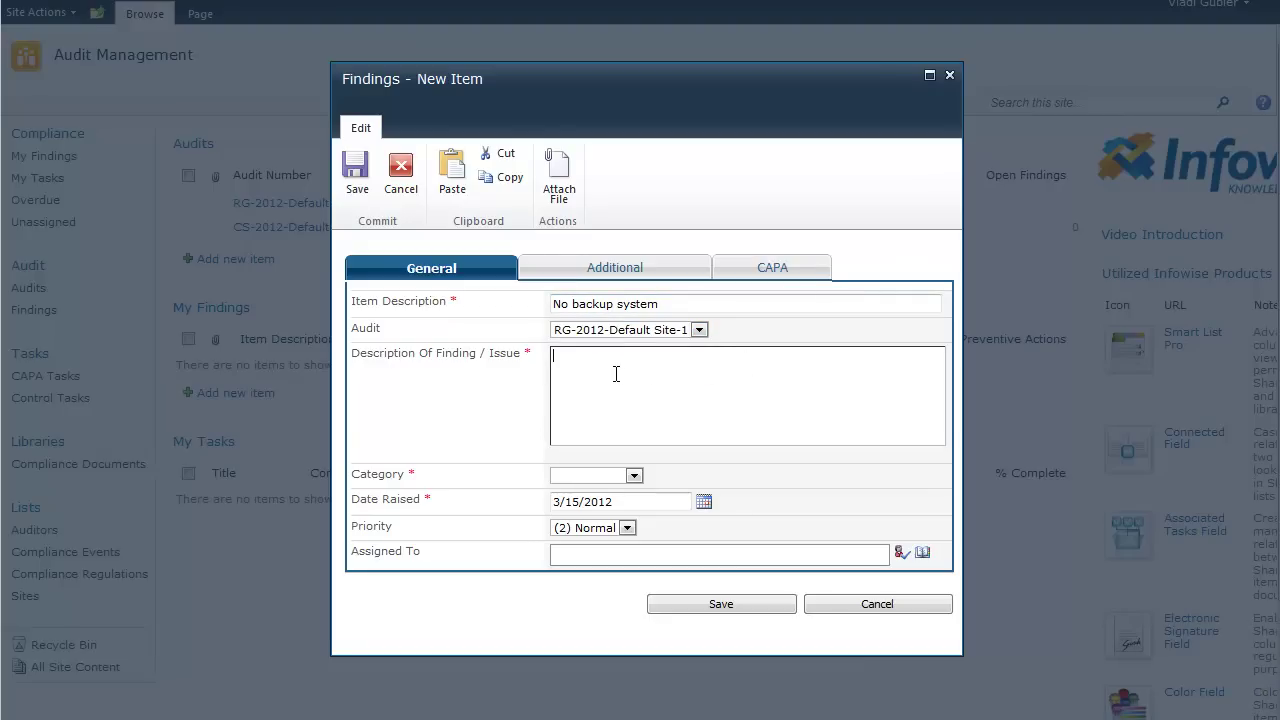
{"action": "type", "text": "Back up system is not set up"}
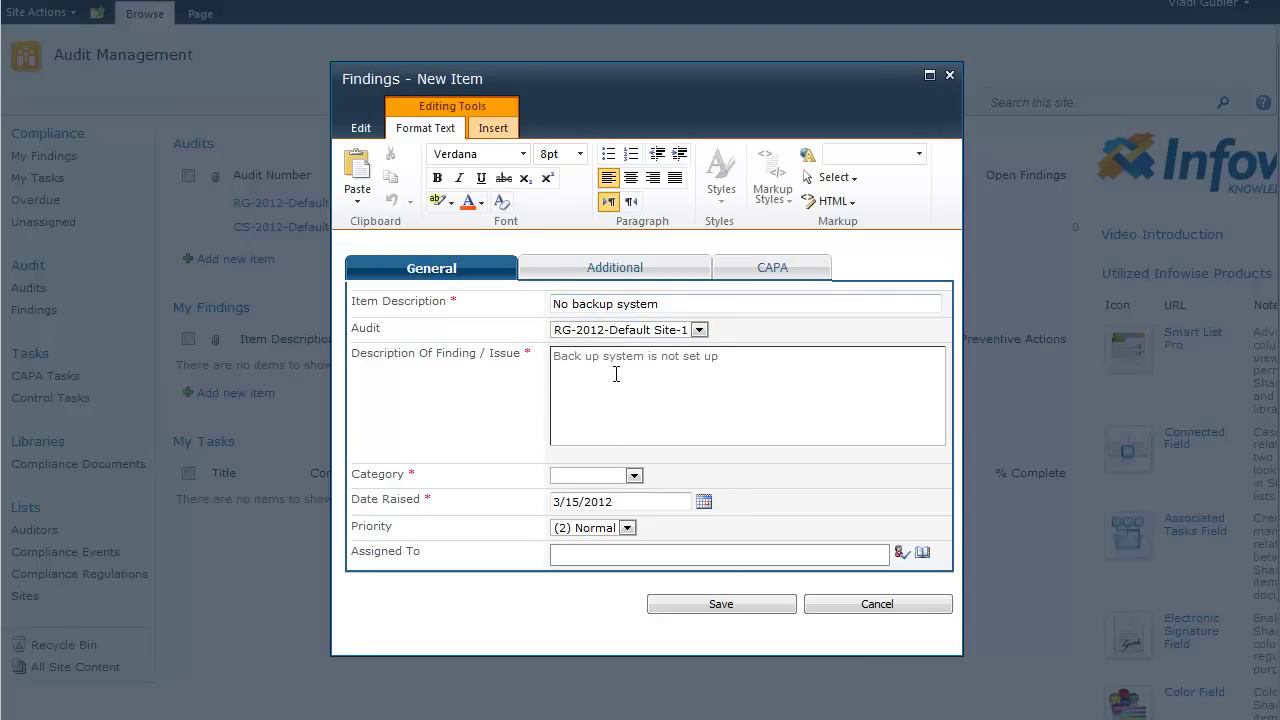
Set the finding's category to Major and assign it by entering the assignee's username
{"action": "left_click", "coordinate": [633, 475]}
{"action": "left_click", "coordinate": [624, 503]}
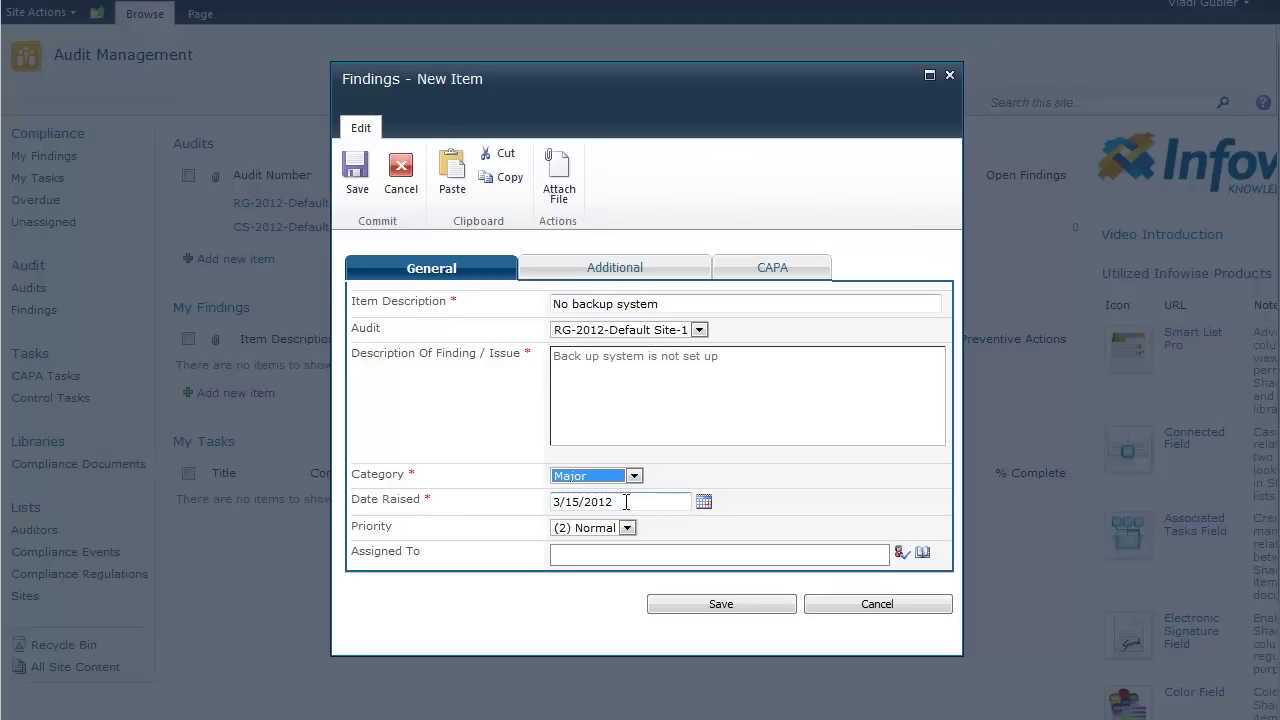
{"action": "left_click", "coordinate": [621, 552]}
{"action": "type", "text": "vladg"}
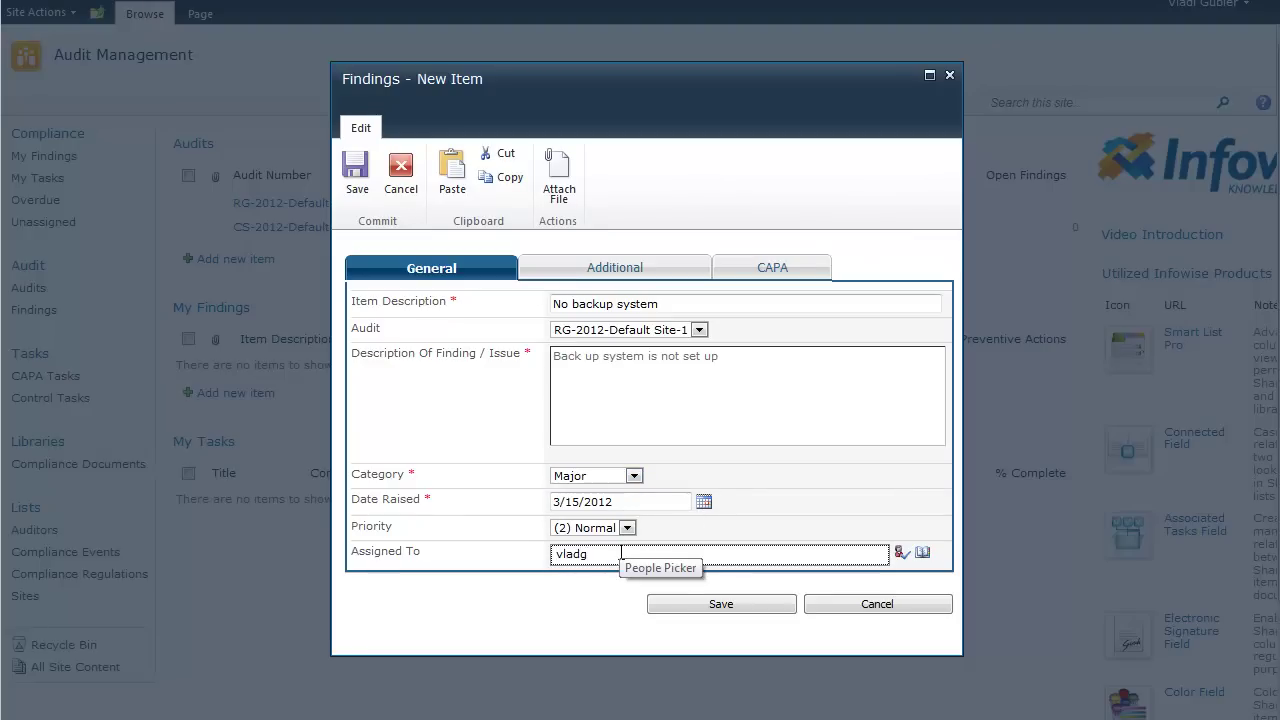
Enter the finding's root cause as "Back up system was not required by previous version of regulations"
{"action": "left_click", "coordinate": [608, 270]}
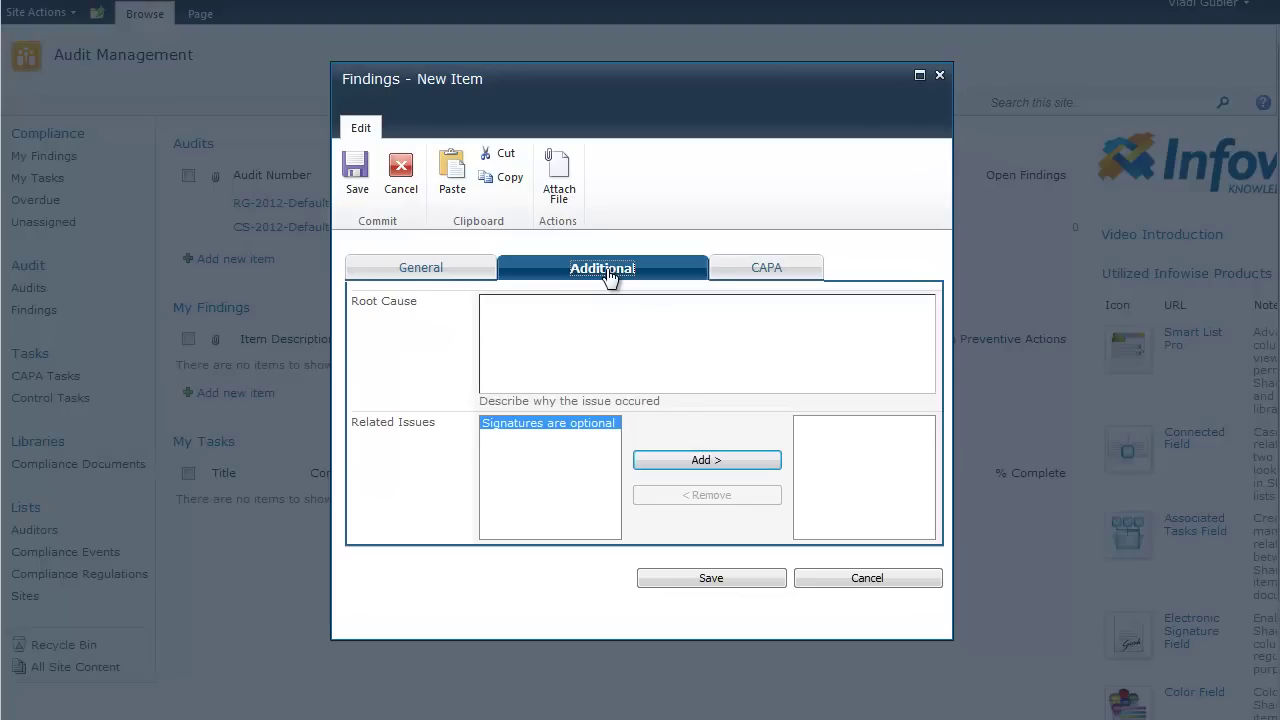
{"action": "left_click", "coordinate": [570, 312]}
{"action": "type", "text": "Back up system was not required by previous version of regulations"}
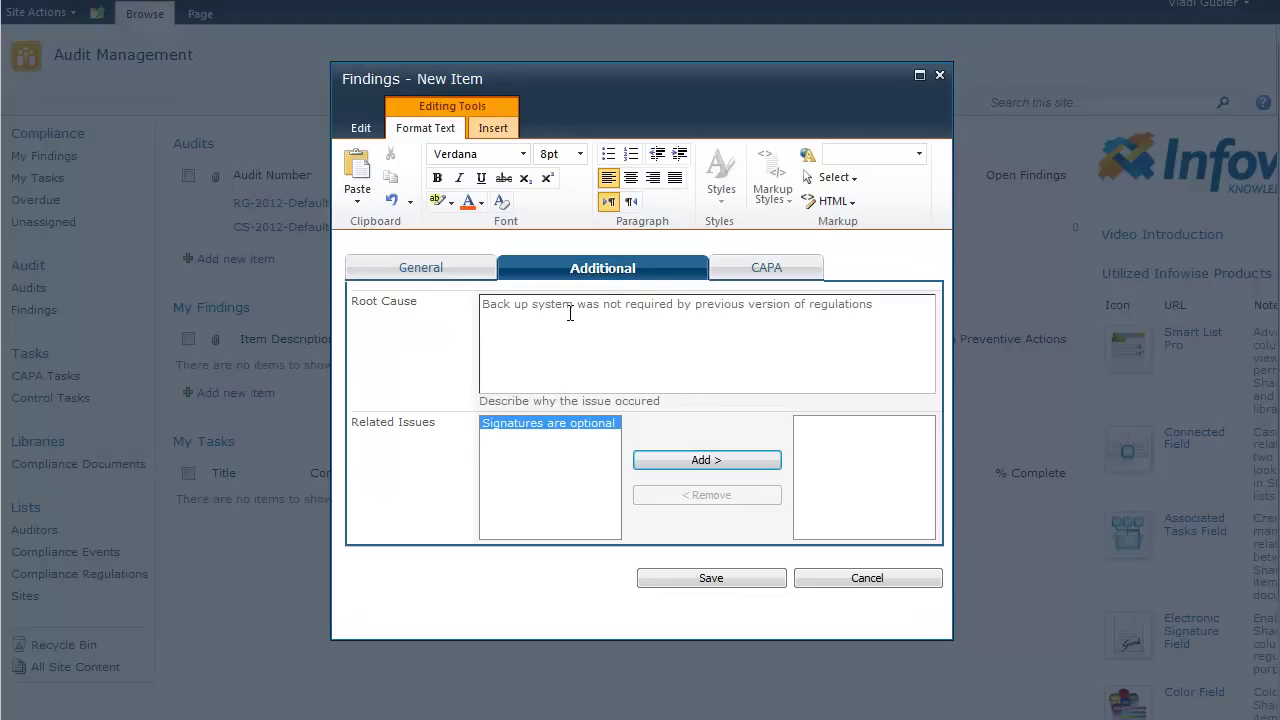
Add a corrective action titled "Create backup system" to the finding, assigned to the responsible person's username
{"action": "left_click", "coordinate": [757, 285]}
{"action": "left_click", "coordinate": [676, 326]}
{"action": "type", "text": "Create"}
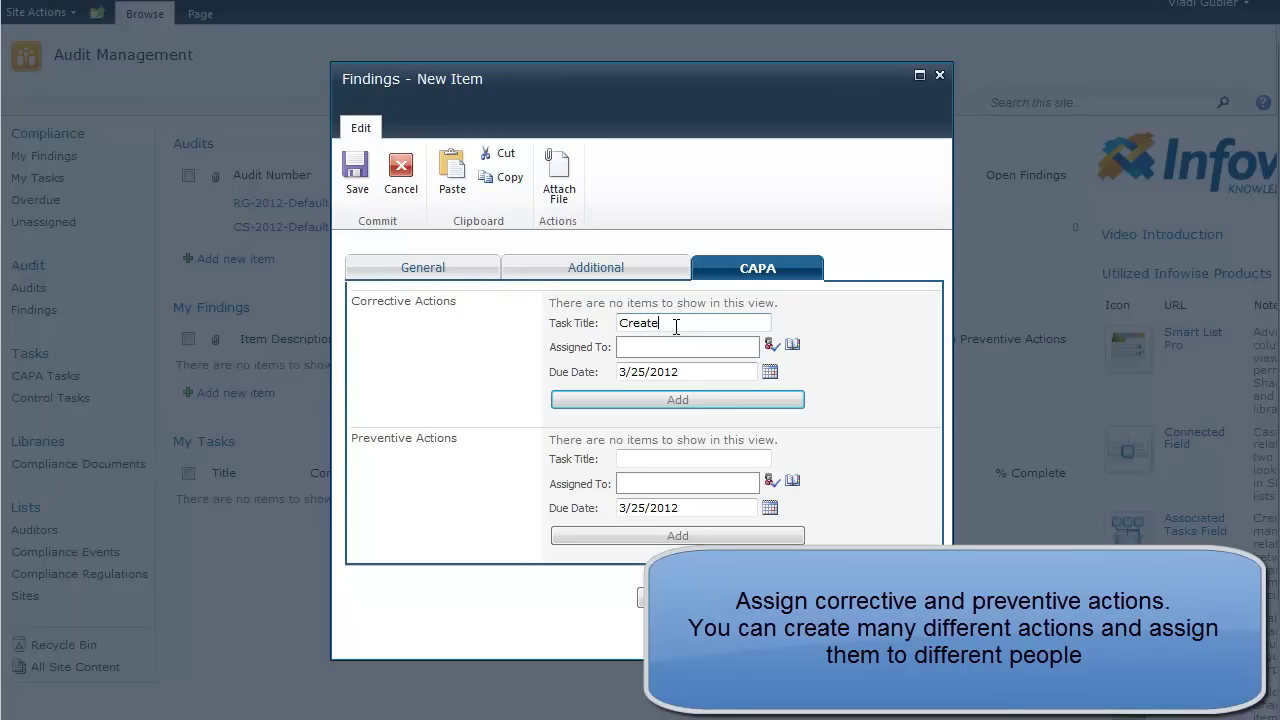
{"action": "type", "text": " backup system"}
{"action": "left_click", "coordinate": [648, 347]}
{"action": "type", "text": "vladg"}
{"action": "left_click", "coordinate": [662, 402]}
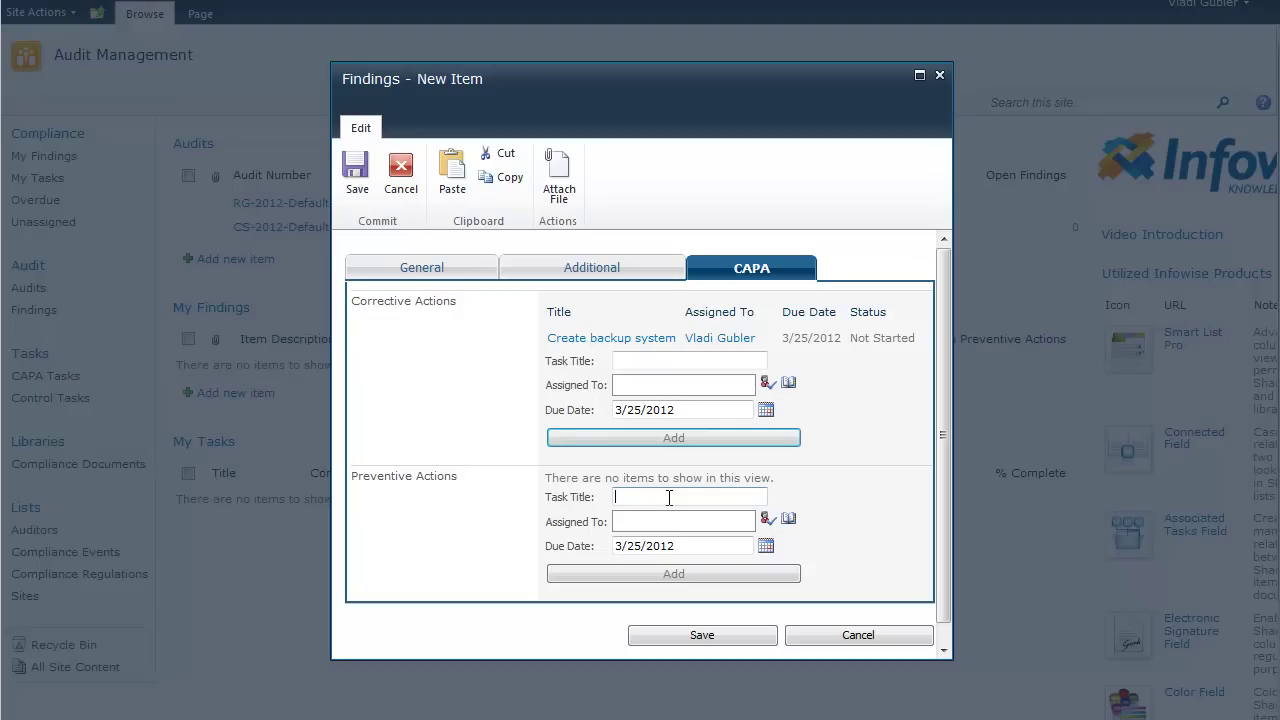
Add a preventive action titled "Follow up on regulation updates", assigned to the responsible person's username, and save the finding
{"action": "type", "text": "ollow up"}
{"action": "type", "text": " on regulatio"}
{"action": "type", "text": "n updates"}
{"action": "left_click", "coordinate": [645, 521]}
{"action": "type", "text": "vladg"}
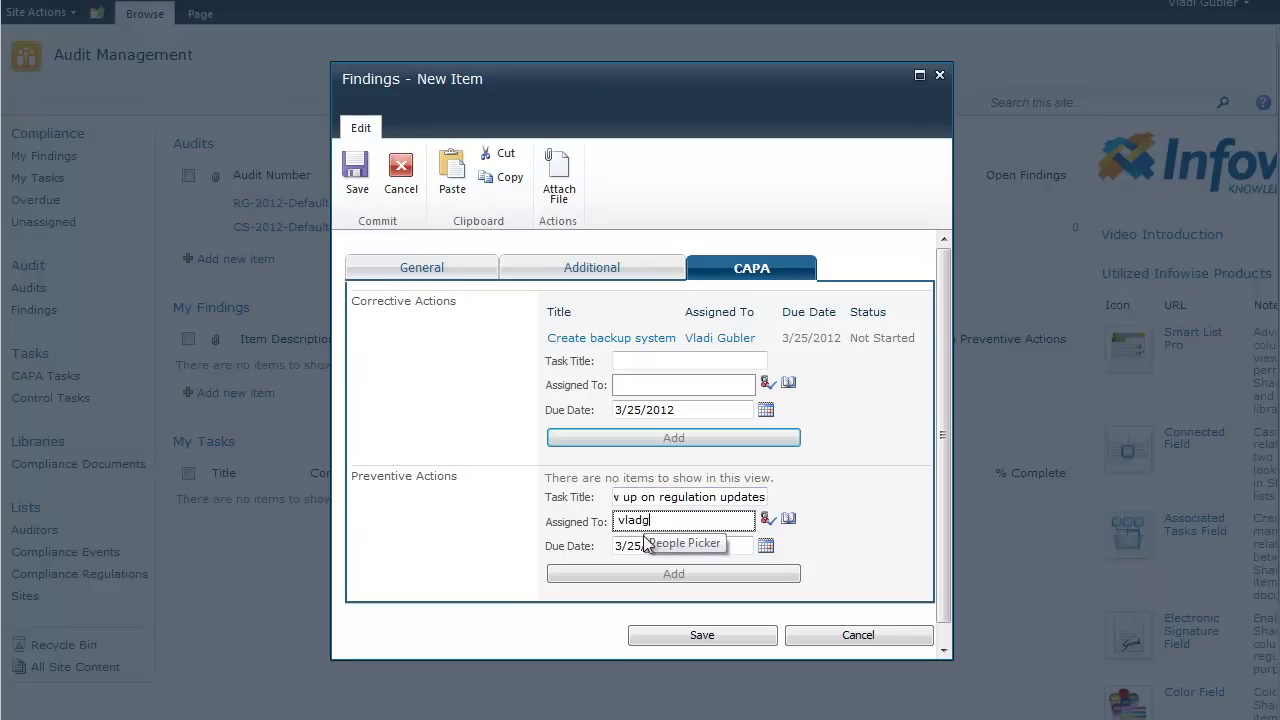
{"action": "left_click", "coordinate": [642, 567]}
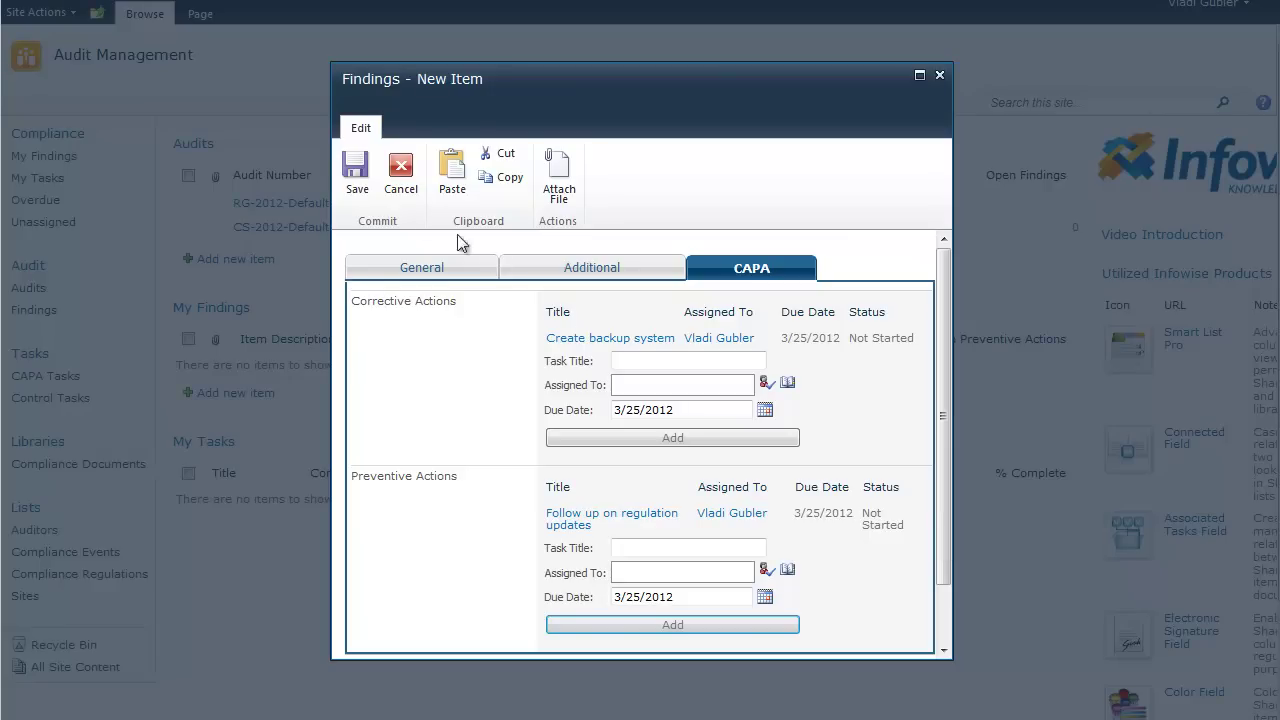
{"action": "left_click", "coordinate": [352, 176]}
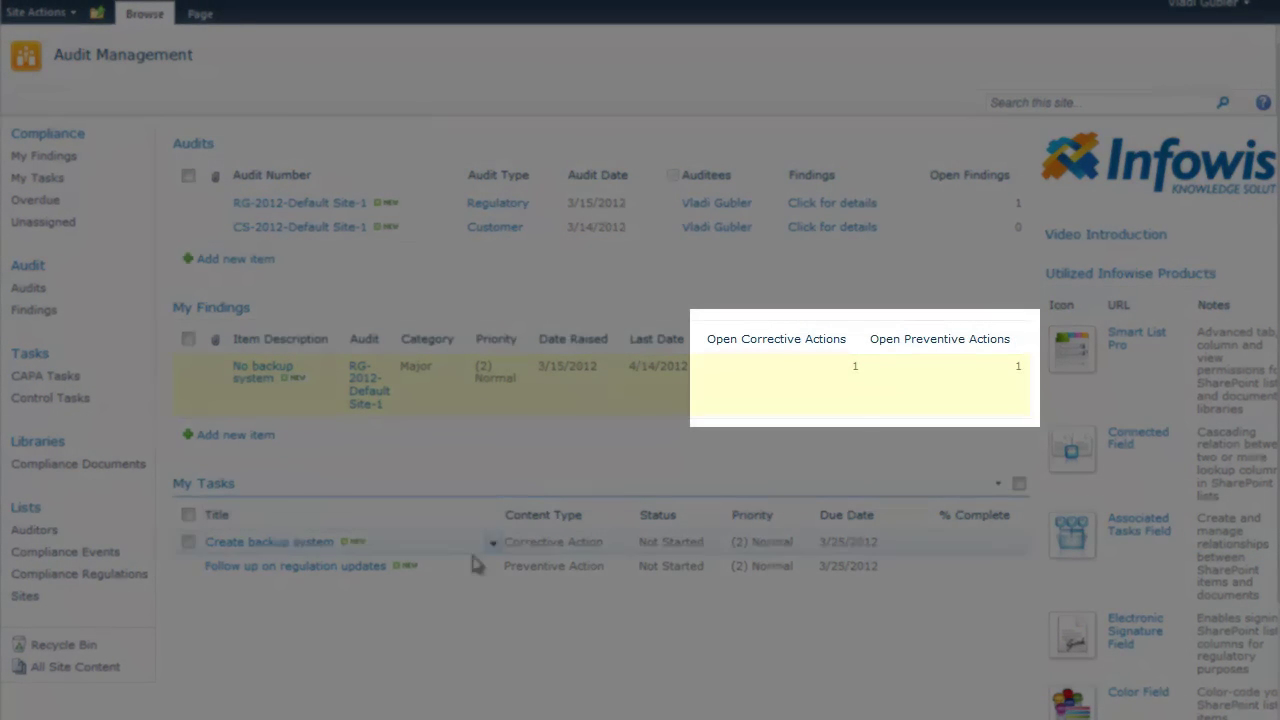
Edit the "Create backup system" task and set its status to Completed
{"action": "left_click", "coordinate": [493, 544]}
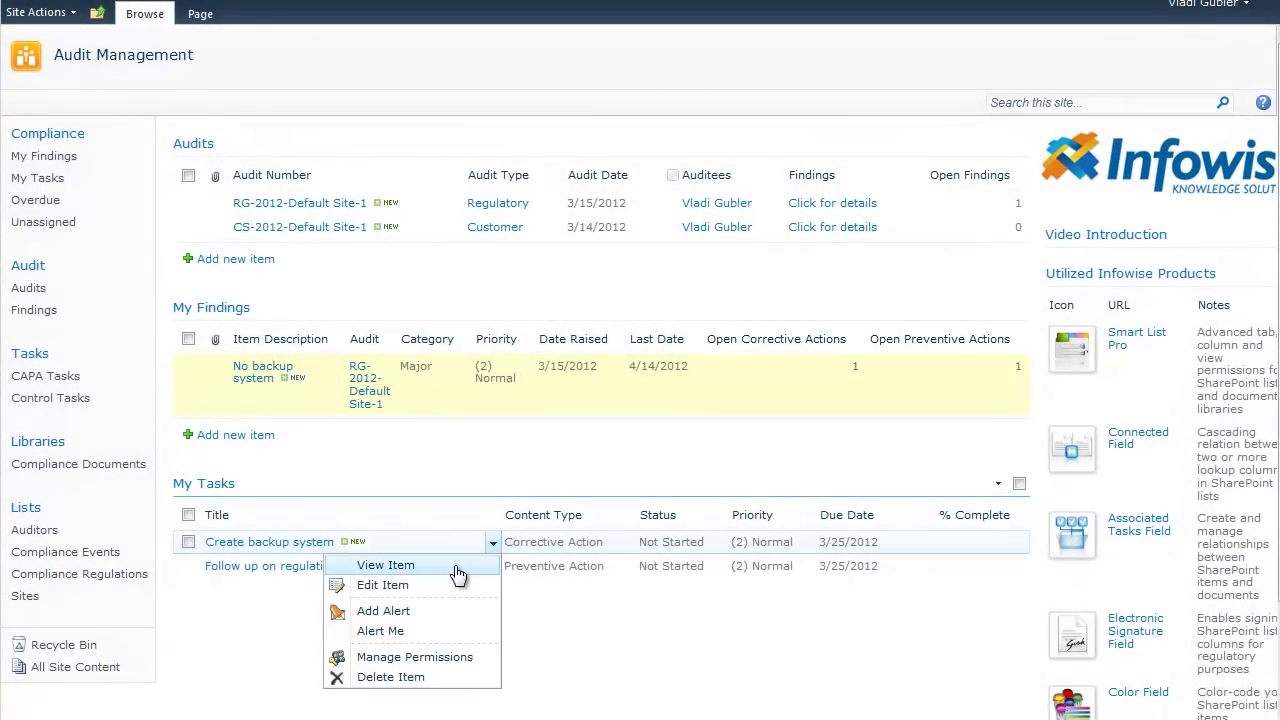
{"action": "left_click", "coordinate": [440, 583]}
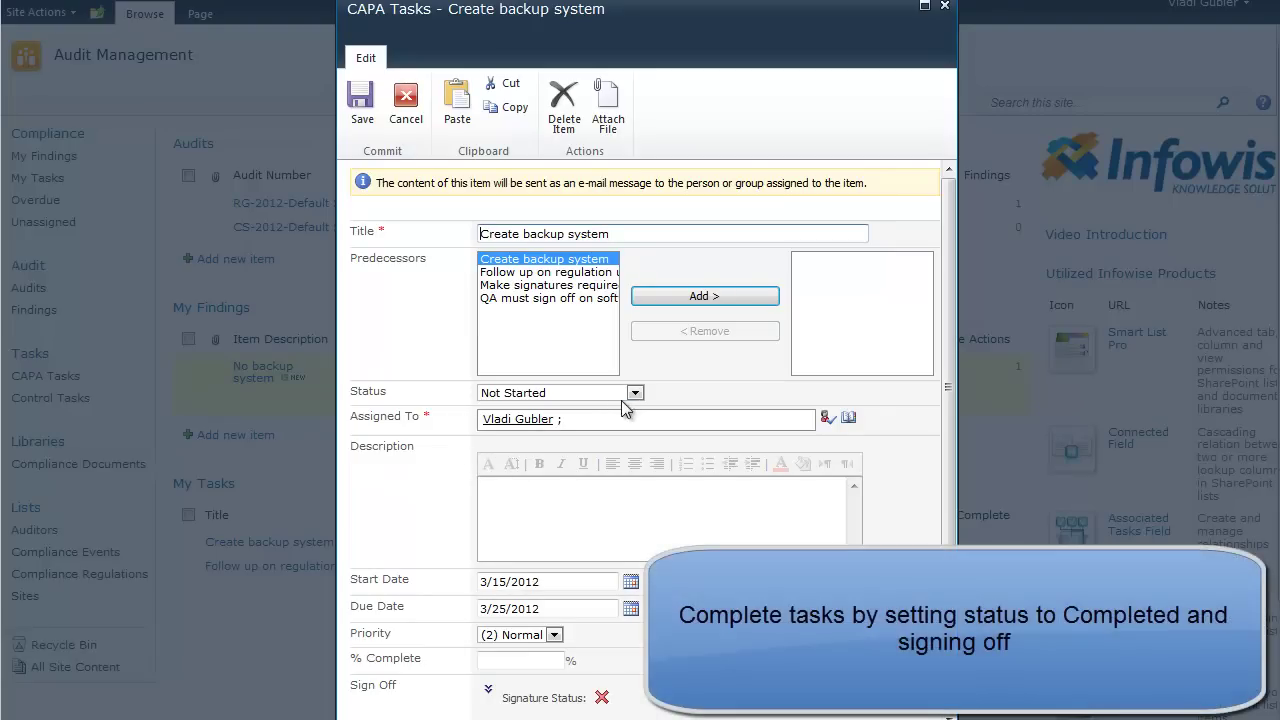
{"action": "left_click", "coordinate": [629, 395]}
{"action": "left_click", "coordinate": [603, 434]}
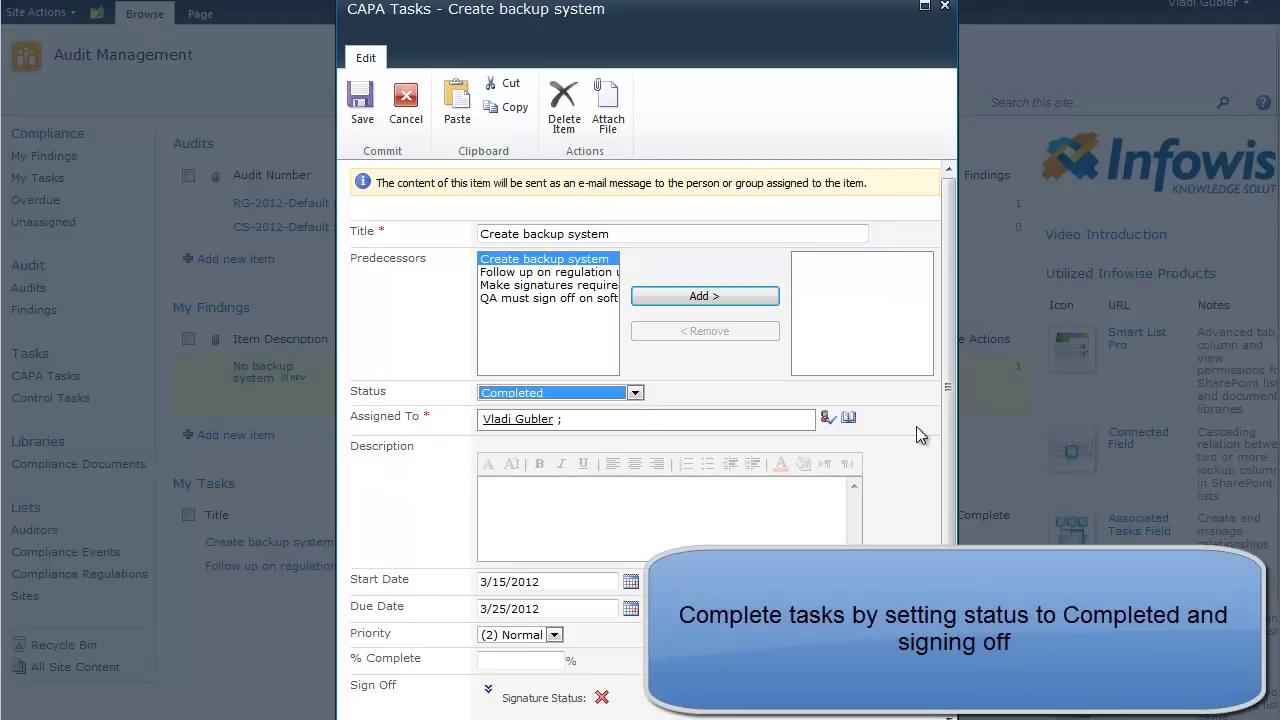
Sign off the "Create backup system" task with the username and account password, and save it
{"action": "left_click_drag", "start_coordinate": [950, 430], "coordinate": [950, 536]}
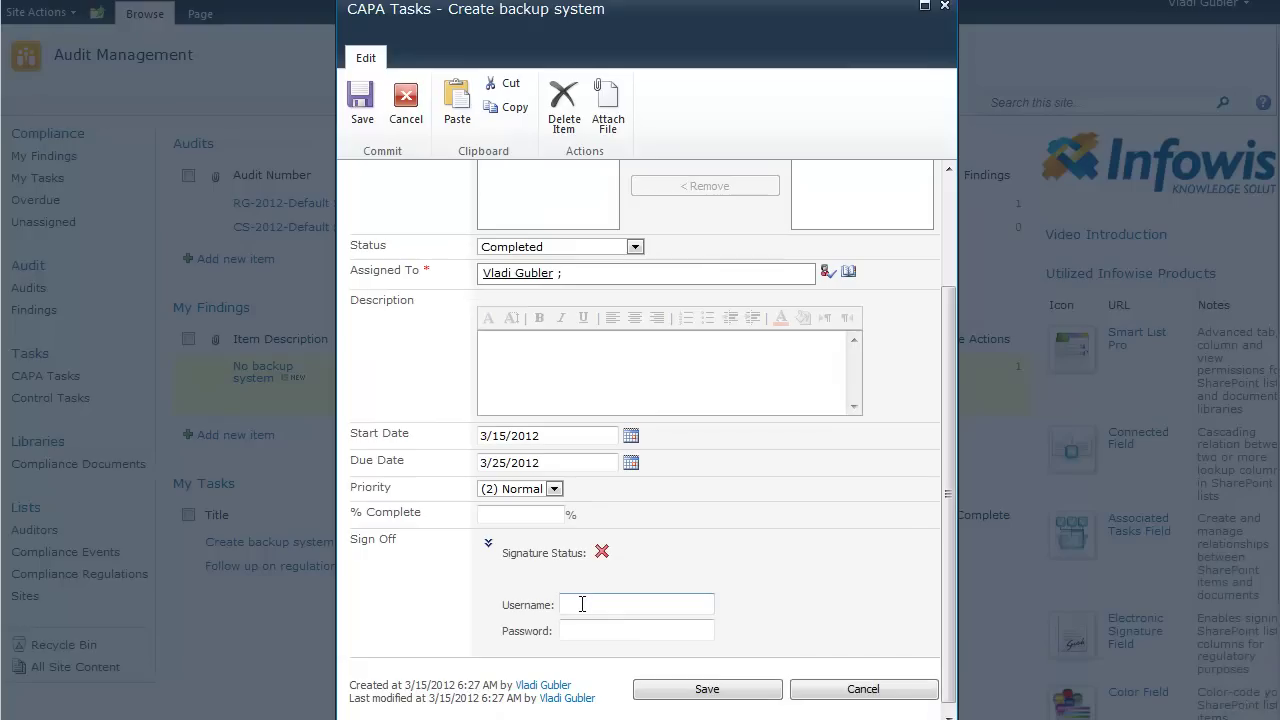
{"action": "type", "text": "vladg"}
{"action": "left_click", "coordinate": [581, 631]}
{"action": "type", "text": "•••••••••"}
{"action": "left_click", "coordinate": [661, 689]}
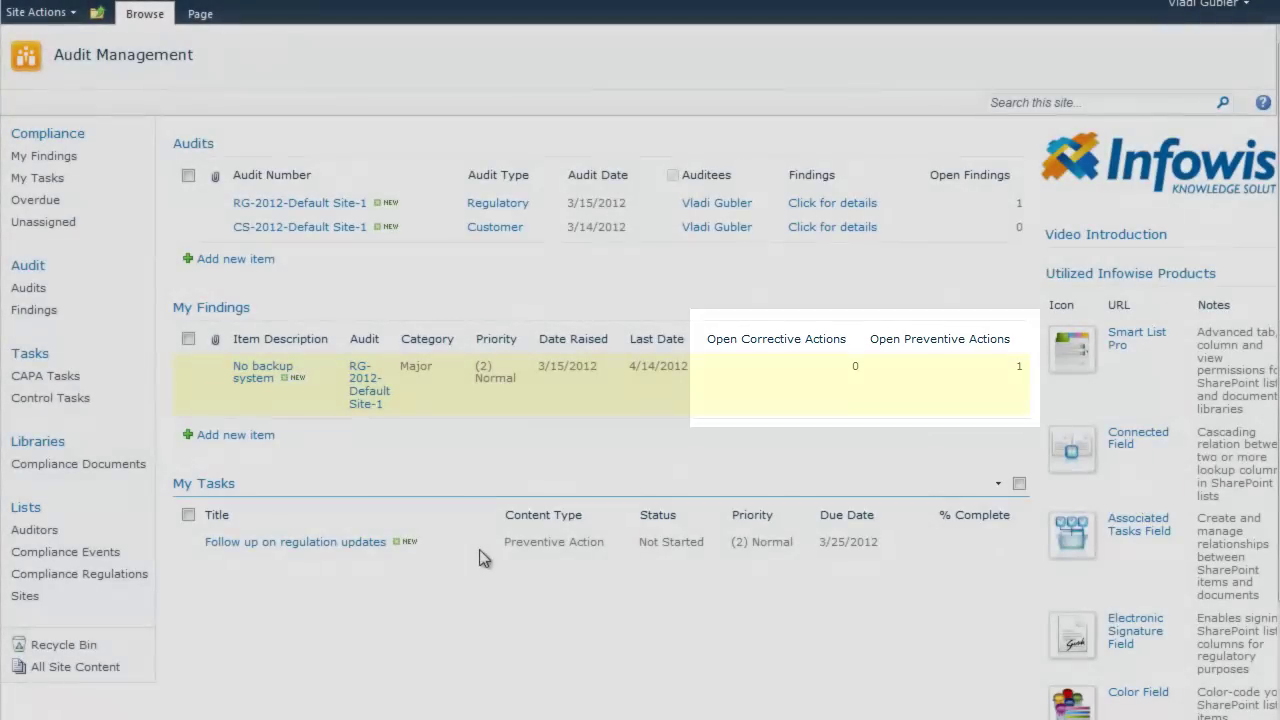
Edit the "Follow up on regulation updates" task and set its status to Completed
{"action": "left_click", "coordinate": [491, 545]}
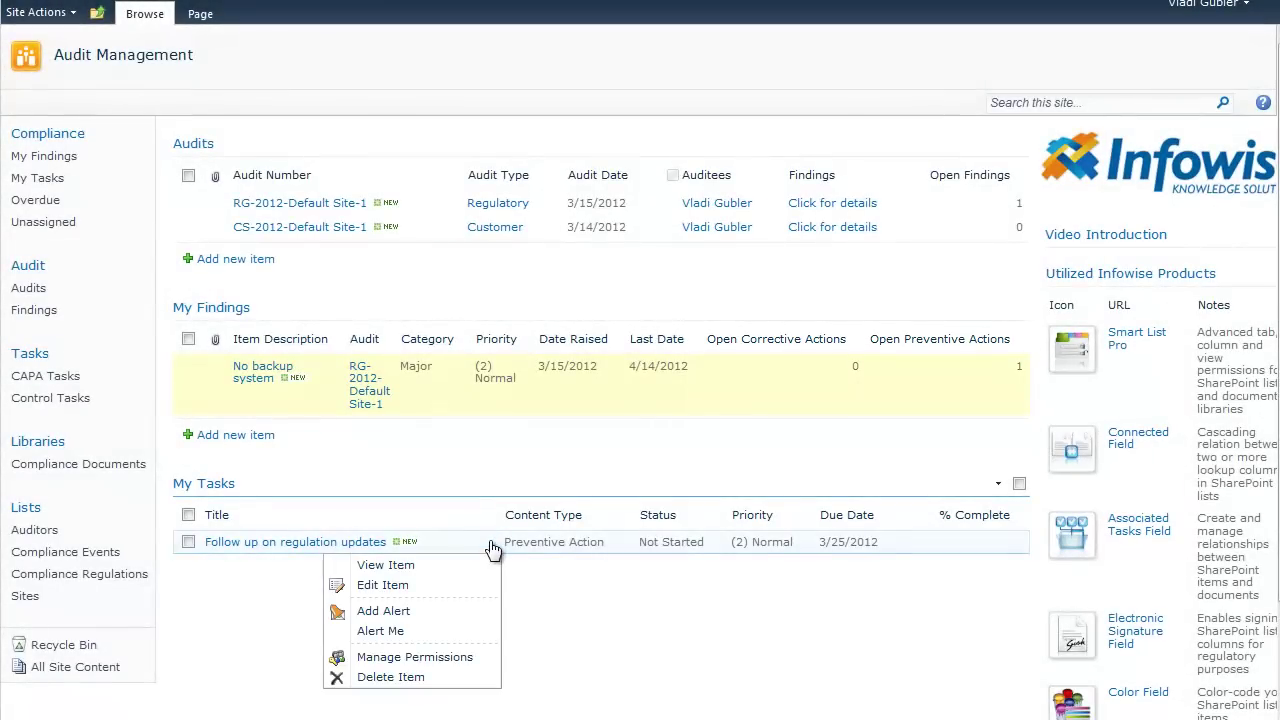
{"action": "left_click", "coordinate": [446, 586]}
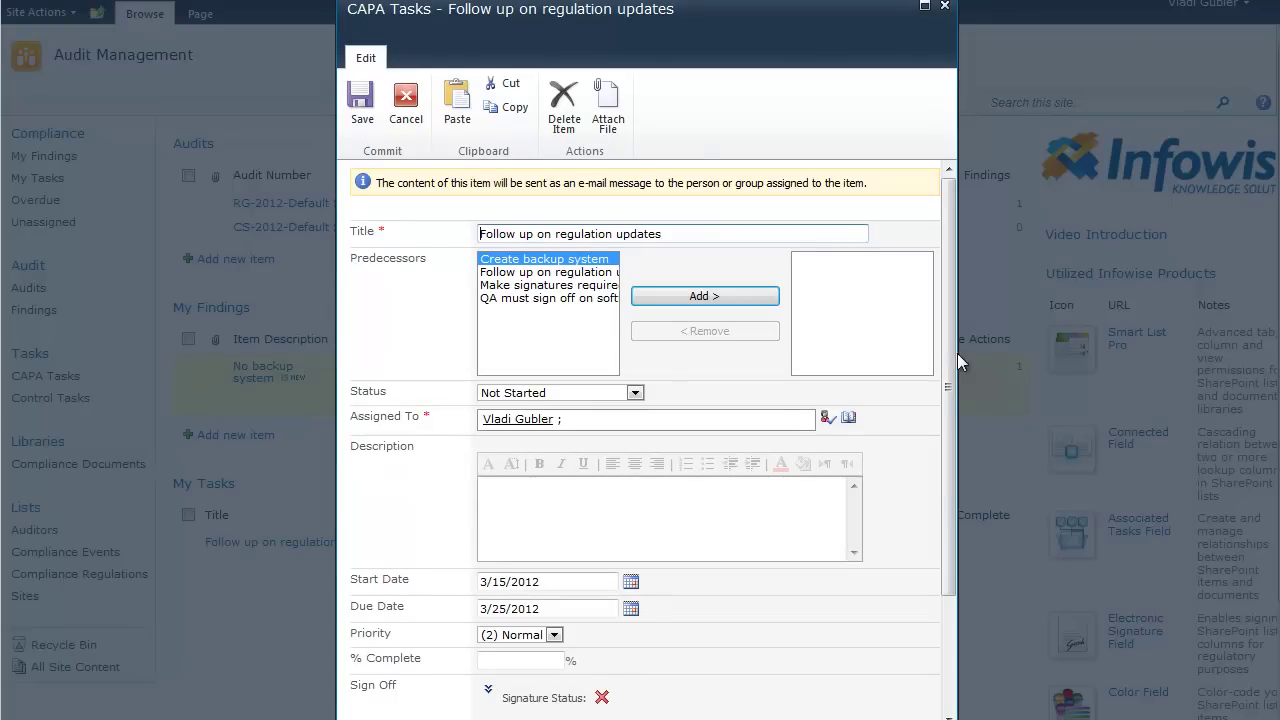
{"action": "left_click_drag", "start_coordinate": [949, 350], "coordinate": [949, 414]}
{"action": "left_click", "coordinate": [635, 307]}
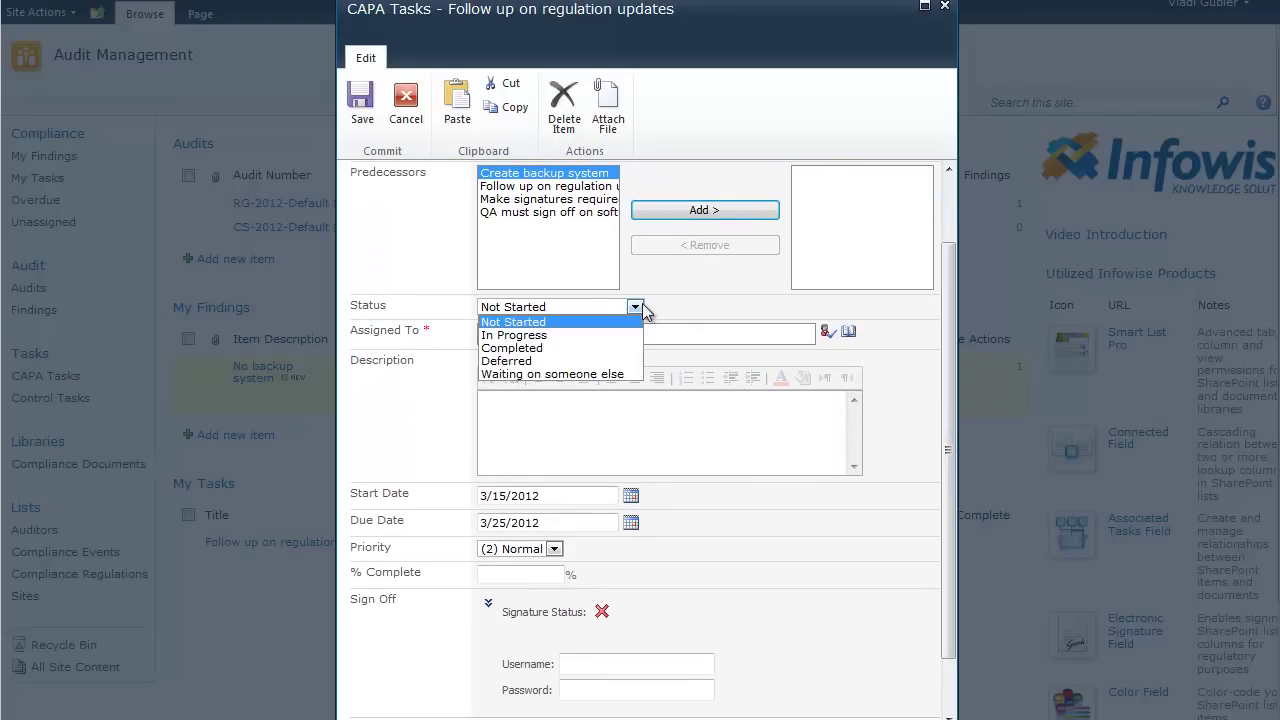
{"action": "left_click", "coordinate": [620, 348]}
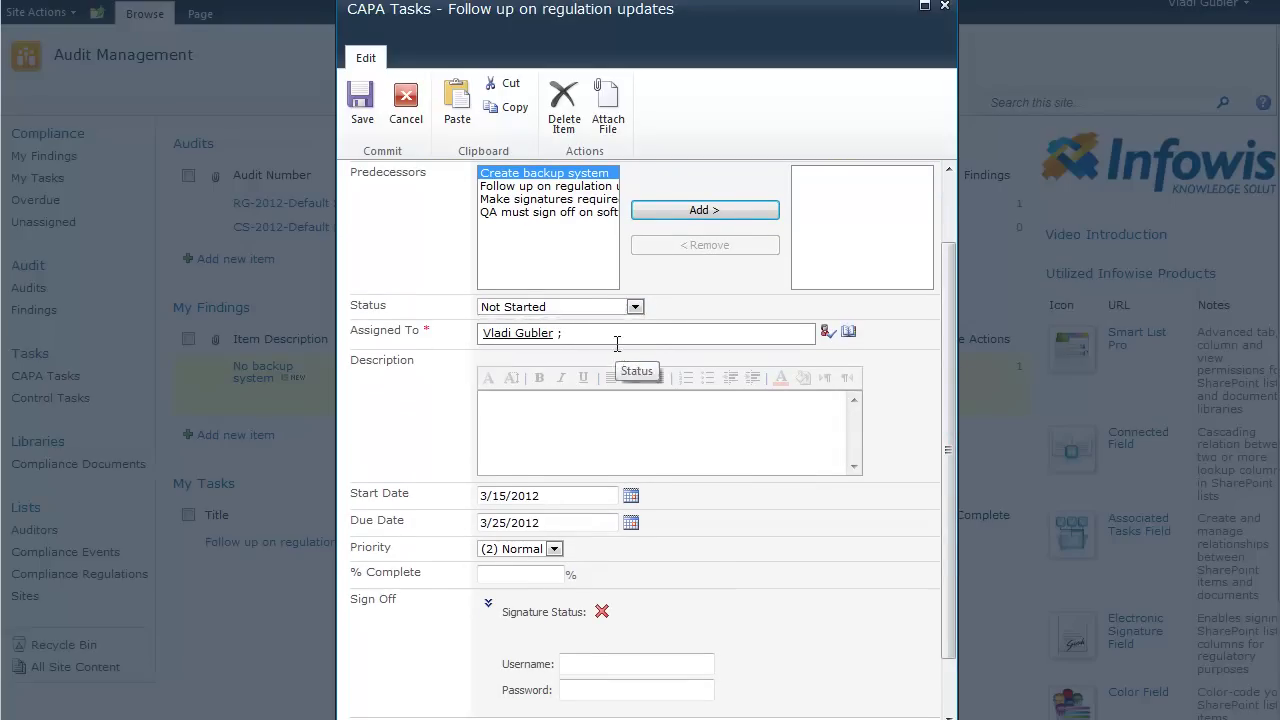
Sign off the "Follow up on regulation updates" task with the username and account password, and save it
{"action": "left_click", "coordinate": [596, 663]}
{"action": "type", "text": "vladg"}
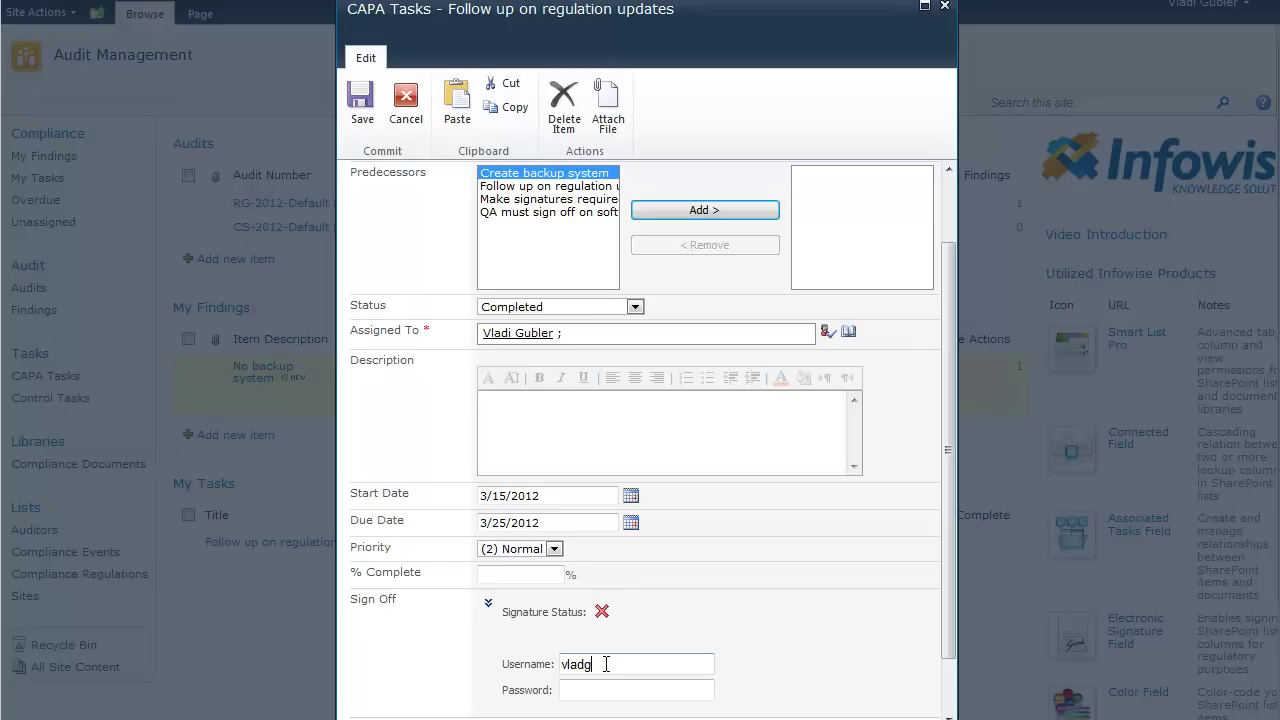
{"action": "key", "text": "Tab"}
{"action": "type", "text": "••••••••"}
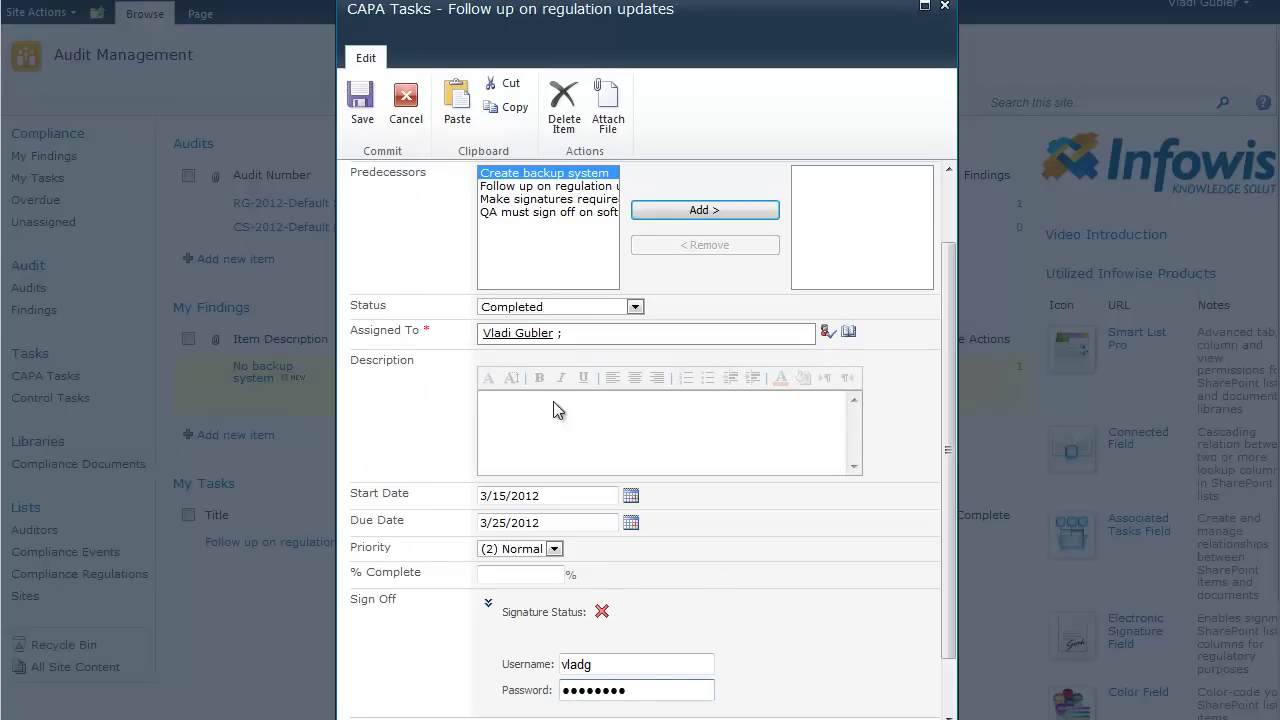
{"action": "left_click", "coordinate": [361, 100]}
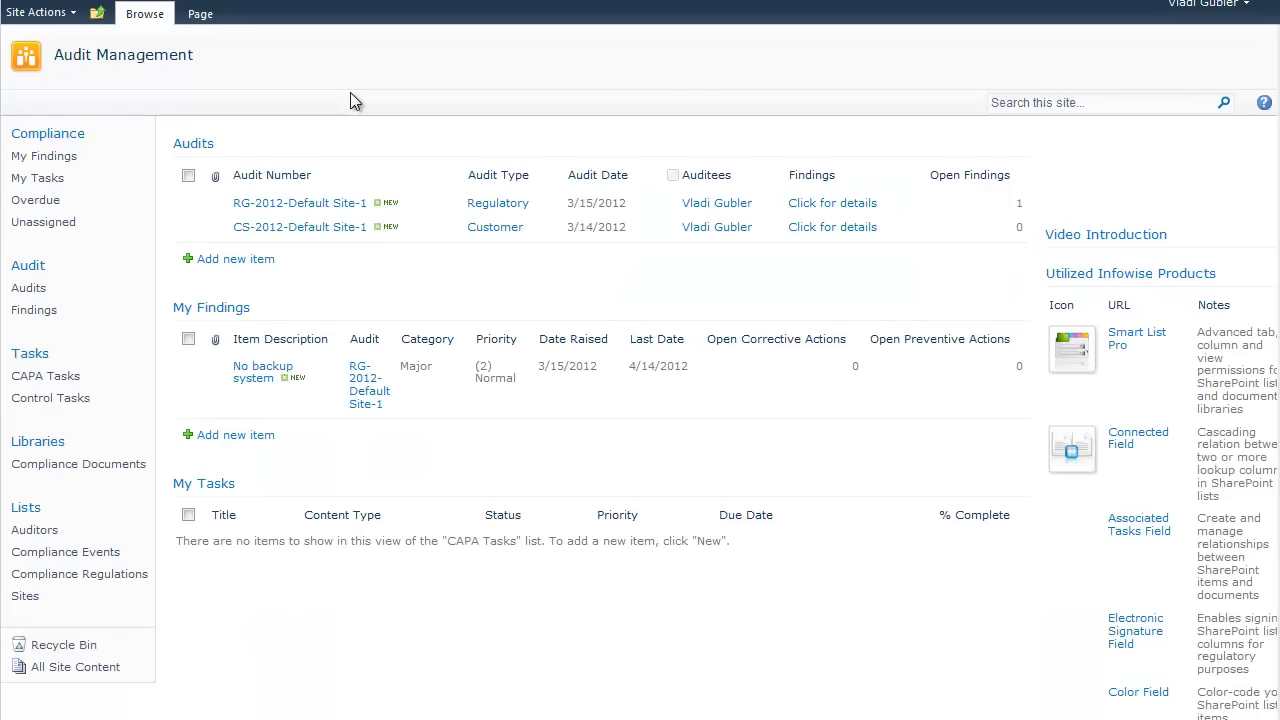
Edit the "No backup system" finding, setting its issue status to Closed and its final verification to "Completed and checked"
{"action": "left_click", "coordinate": [337, 386]}
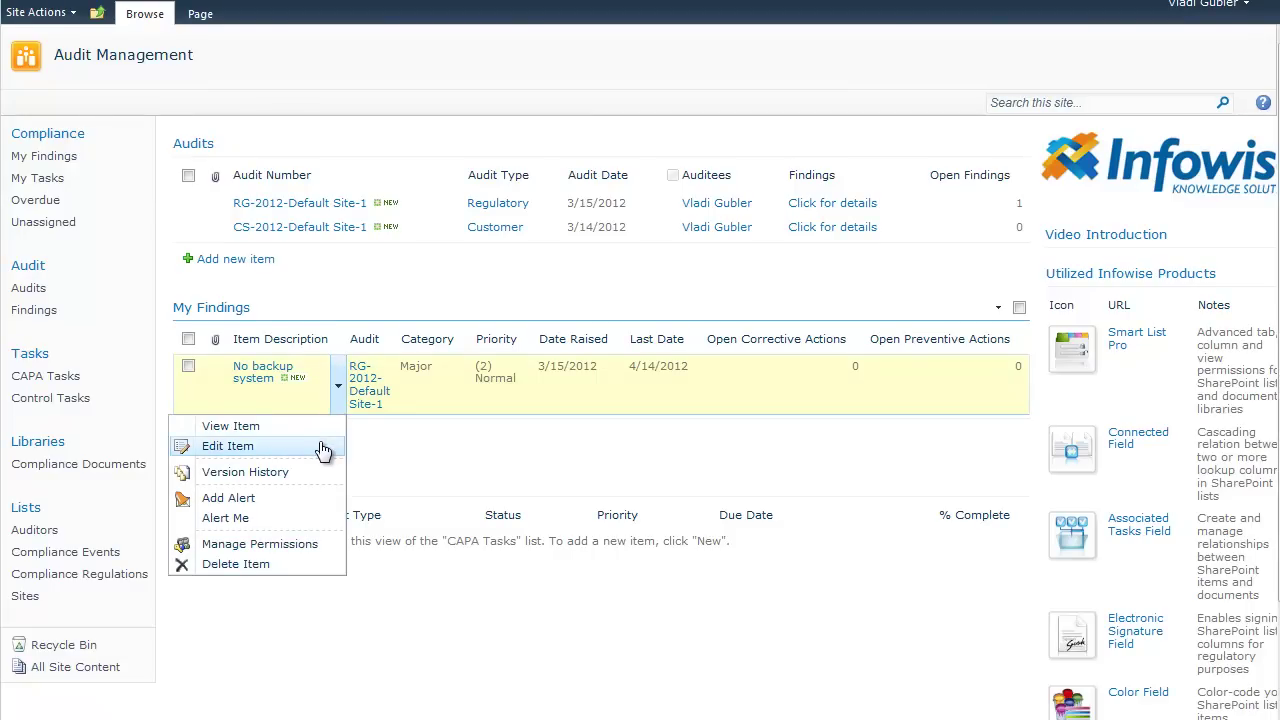
{"action": "left_click", "coordinate": [322, 452]}
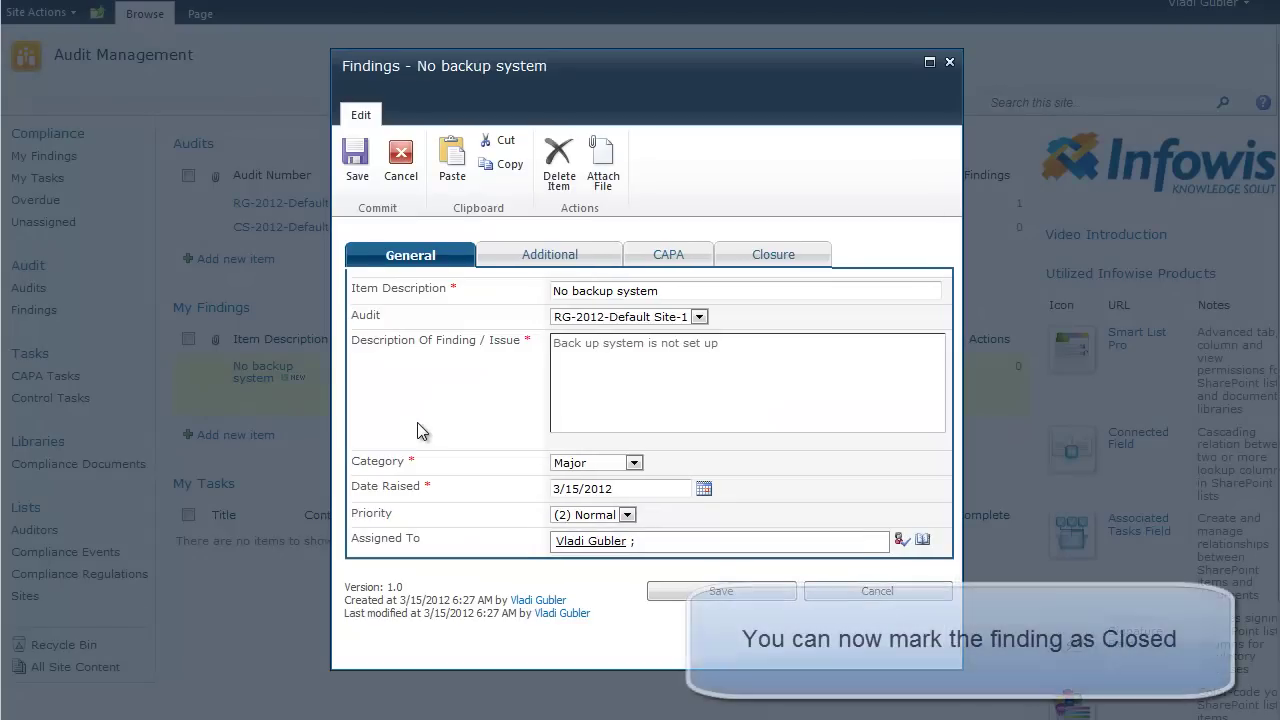
{"action": "left_click", "coordinate": [771, 256]}
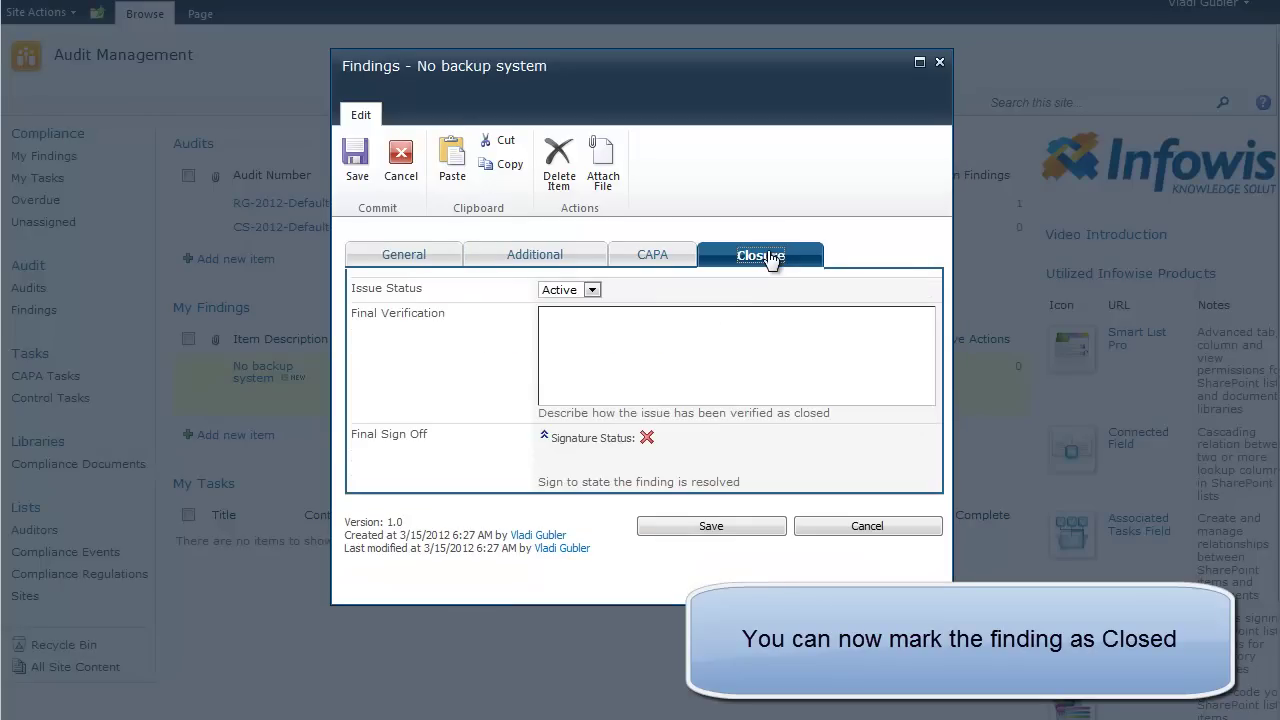
{"action": "left_click", "coordinate": [592, 290]}
{"action": "left_click", "coordinate": [584, 313]}
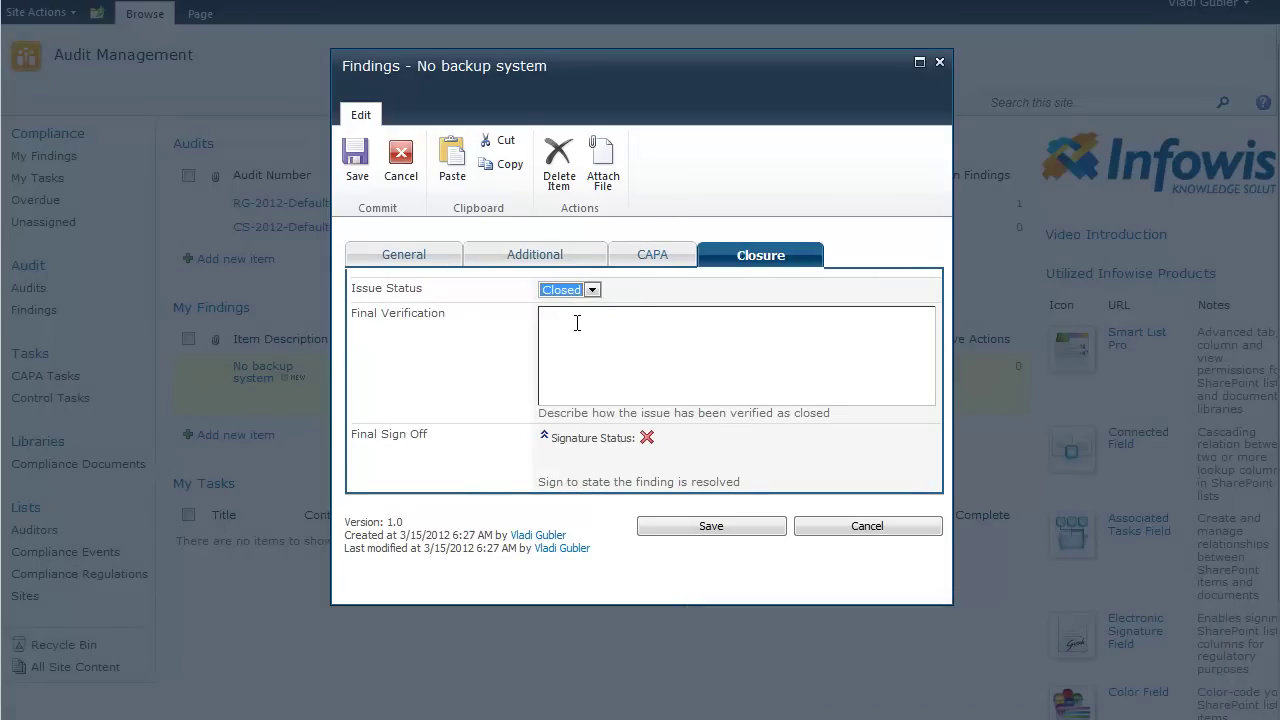
{"action": "left_click", "coordinate": [577, 323]}
{"action": "type", "text": "Completed and checked"}
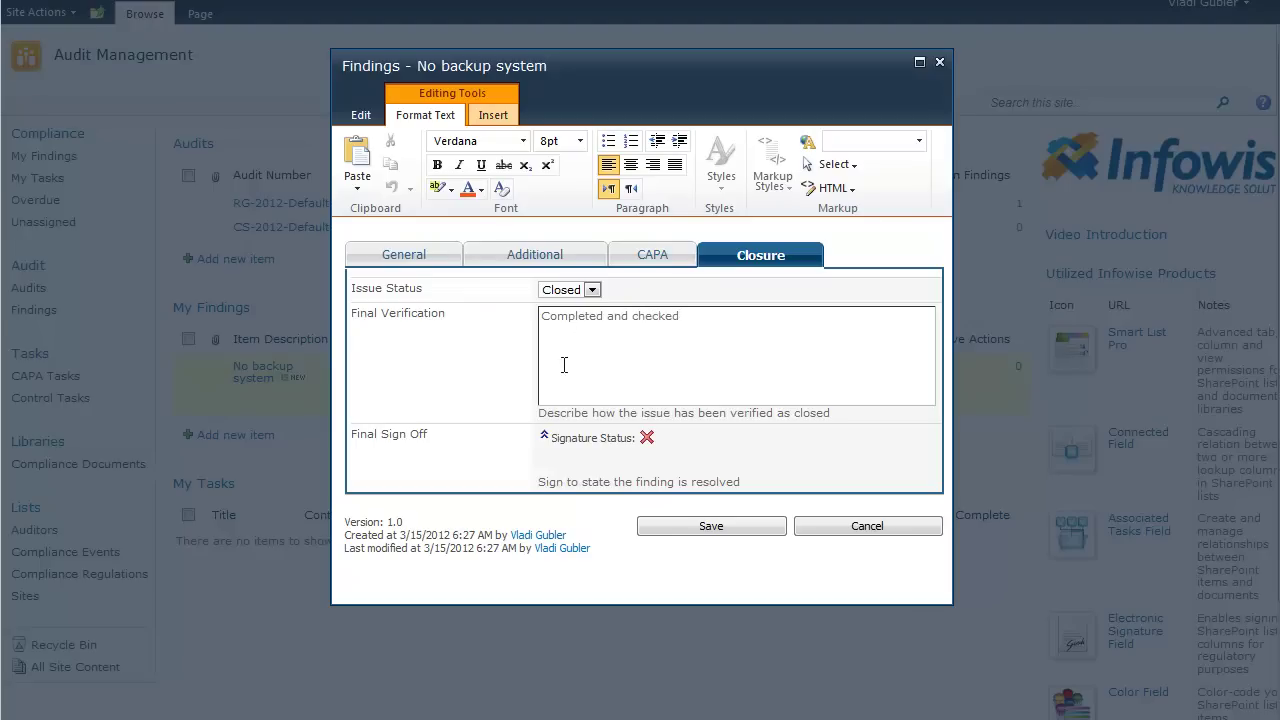
Enter the username and account password for the finding's final sign-off, and save the finding
{"action": "left_click", "coordinate": [603, 473]}
{"action": "type", "text": "vladg"}
{"action": "key", "text": "Tab"}
{"action": "type", "text": "********"}
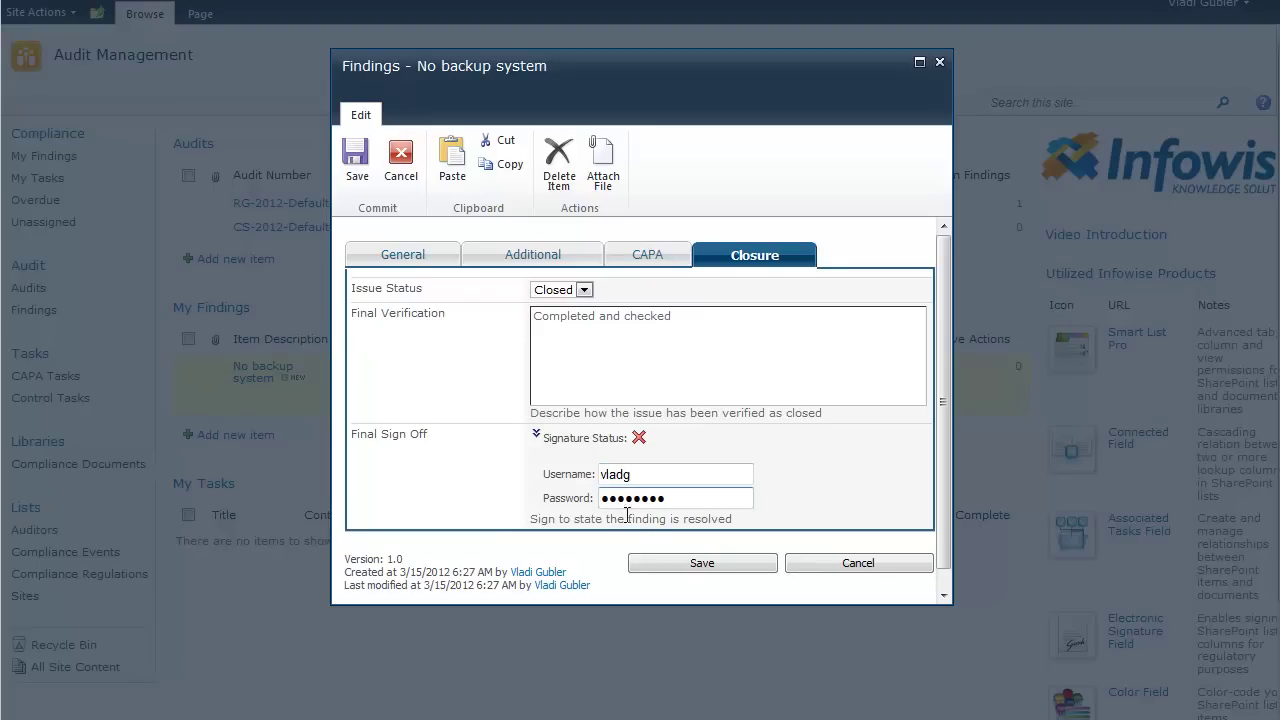
{"action": "left_click", "coordinate": [646, 564]}
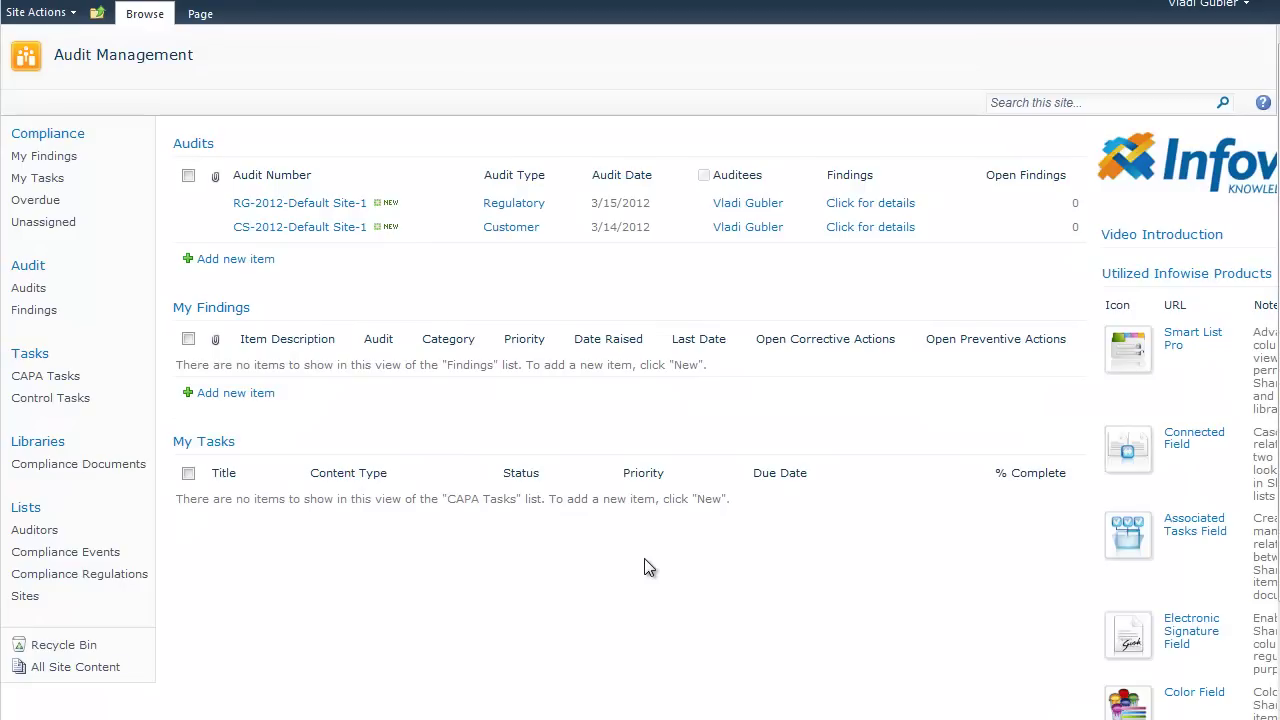
Show the findings belonging to the Regulatory audit RG-2012-Default Site-1 within the audits list
{"action": "left_click", "coordinate": [858, 205]}
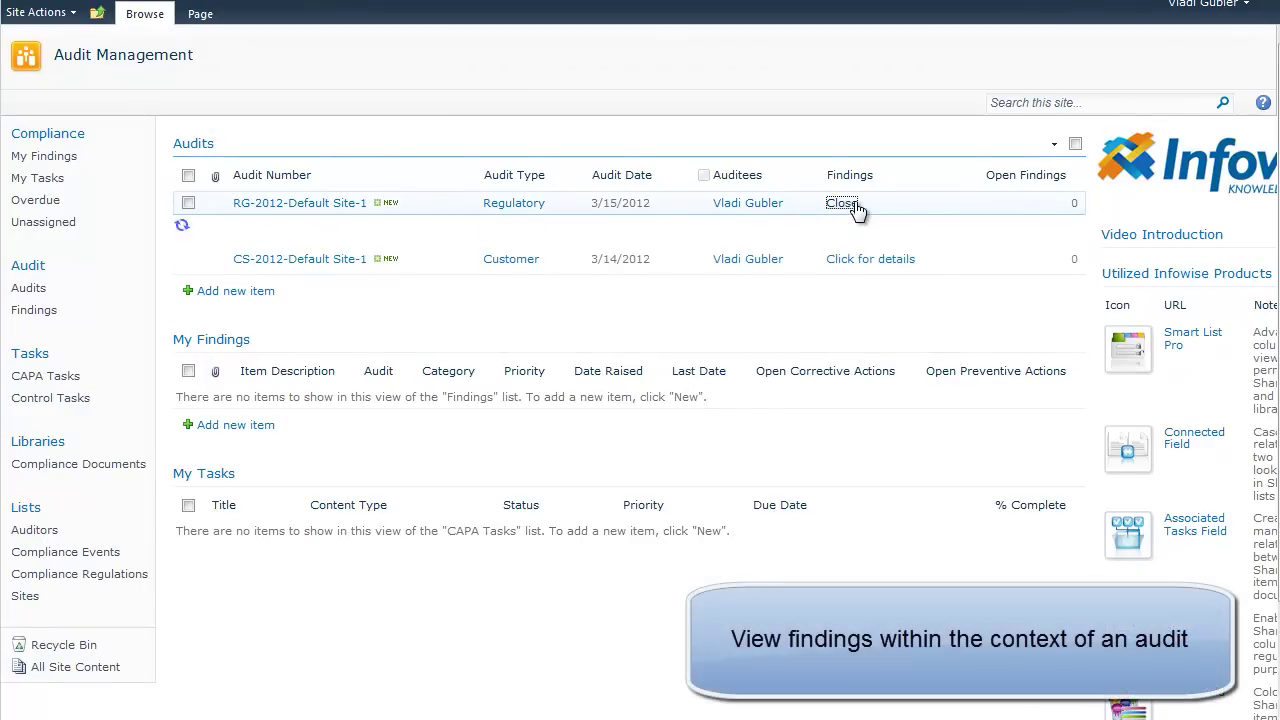